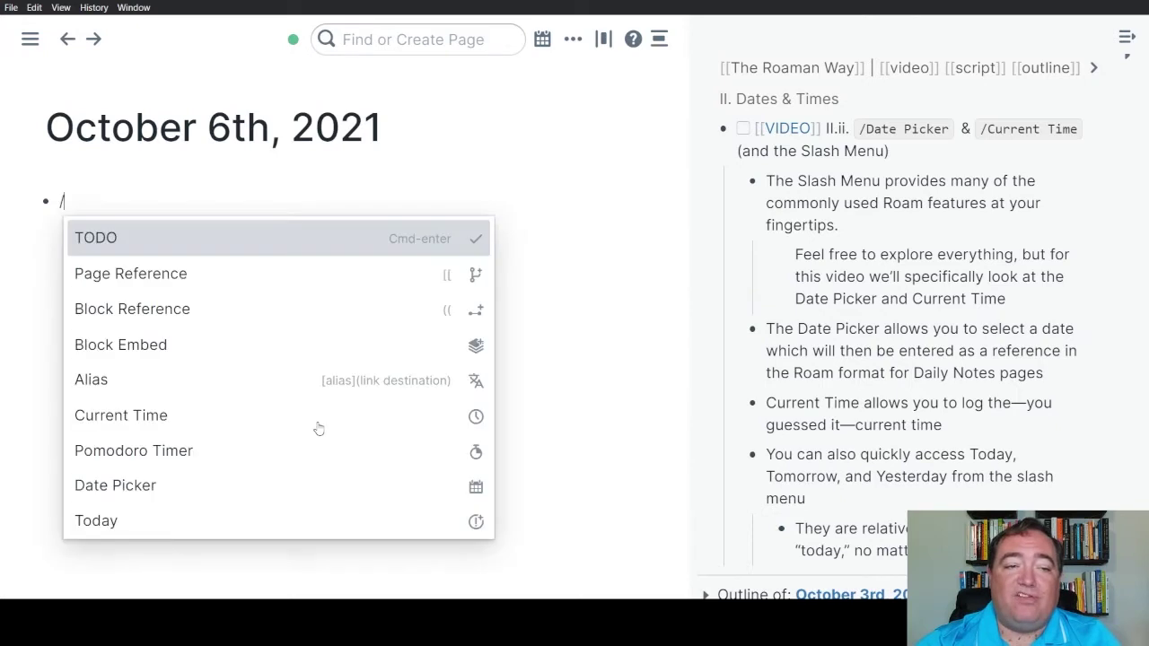
Examine the first commands offered in the slash menu, moving between TODO and Pomodoro Timer.
key("Down")
key("Up")
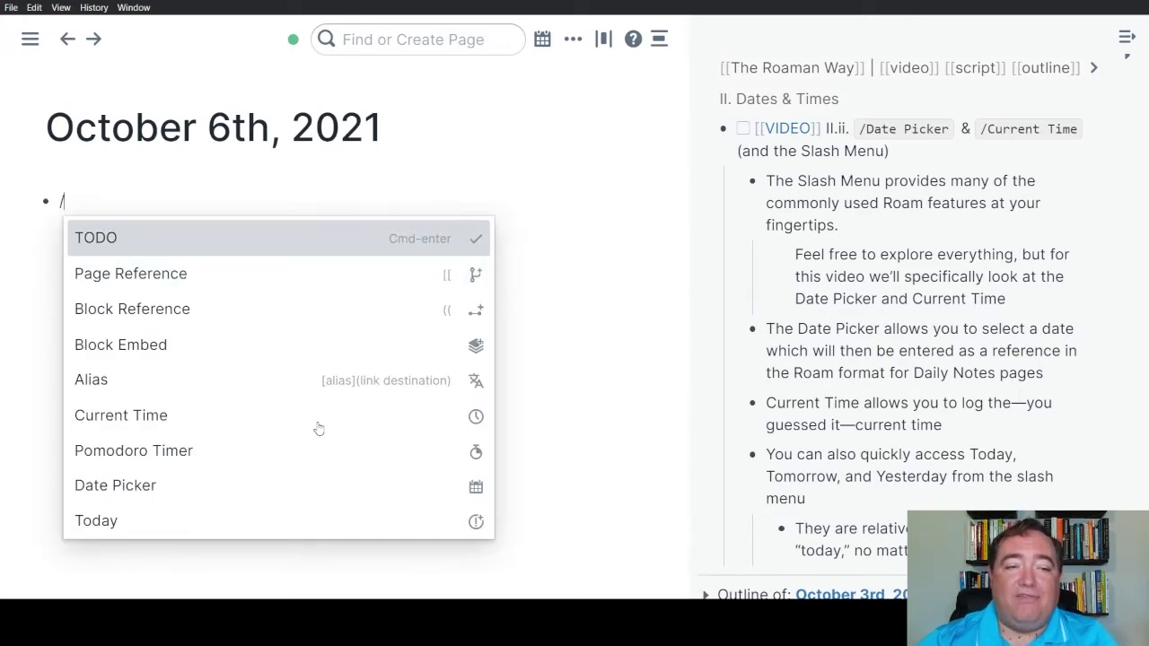
key("Down")
key("Down")
key("Down")
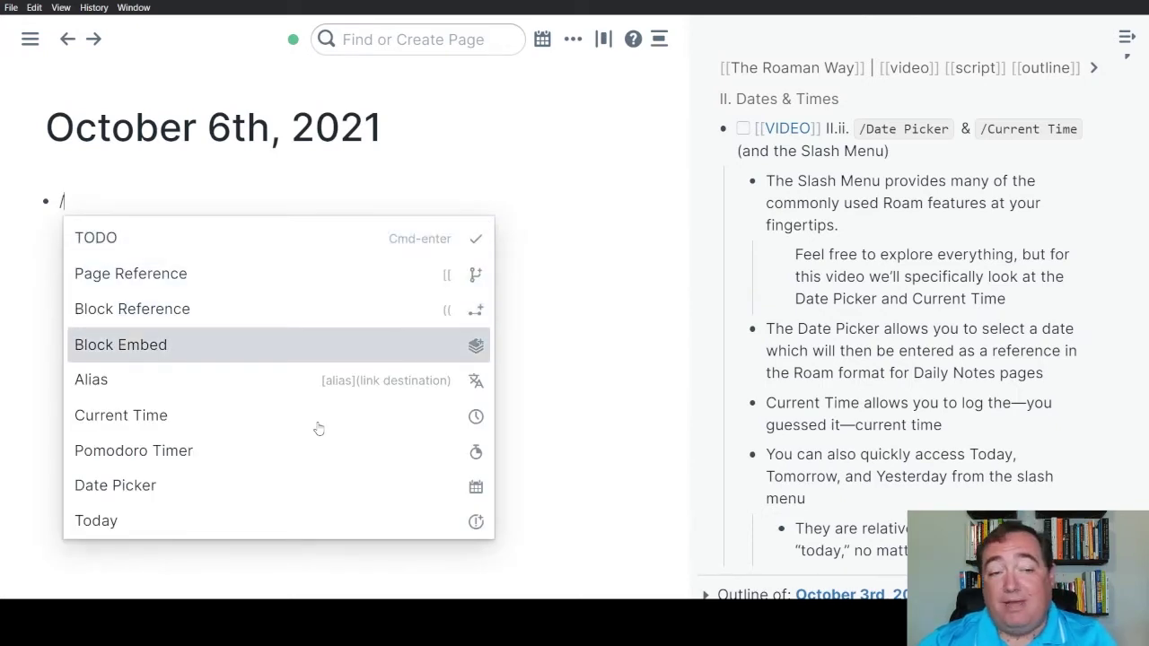
key("Down")
key("Down")
key("Down")
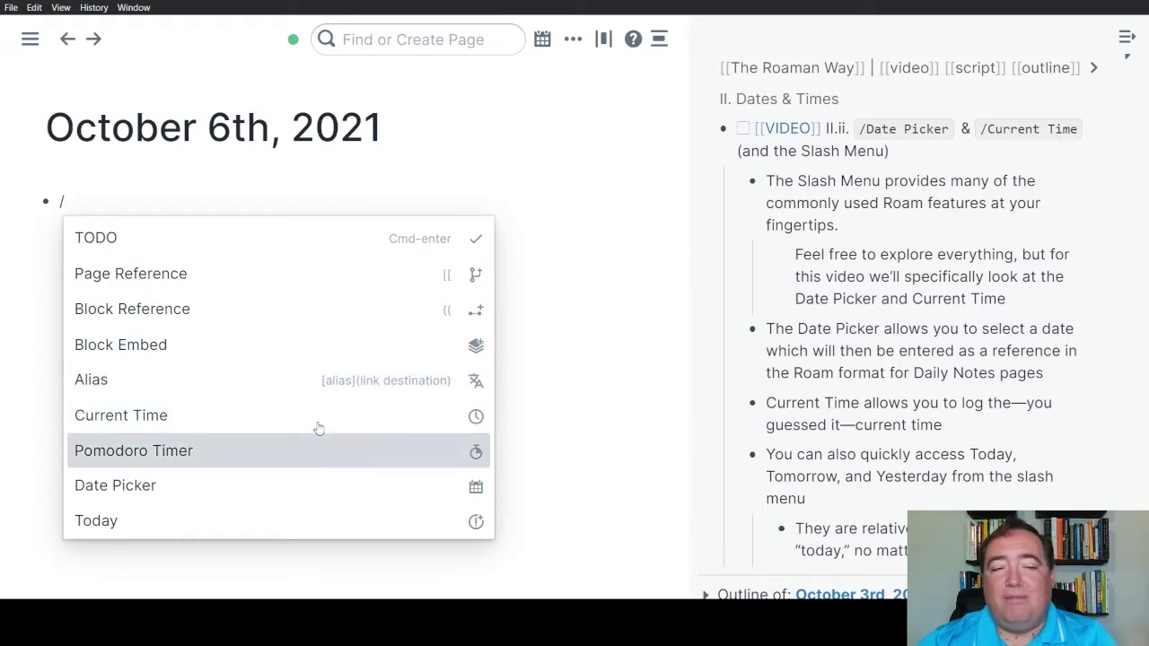
key("Up")
key("Up")
key("Up")
key("Up")
key("Up")
key("Up")
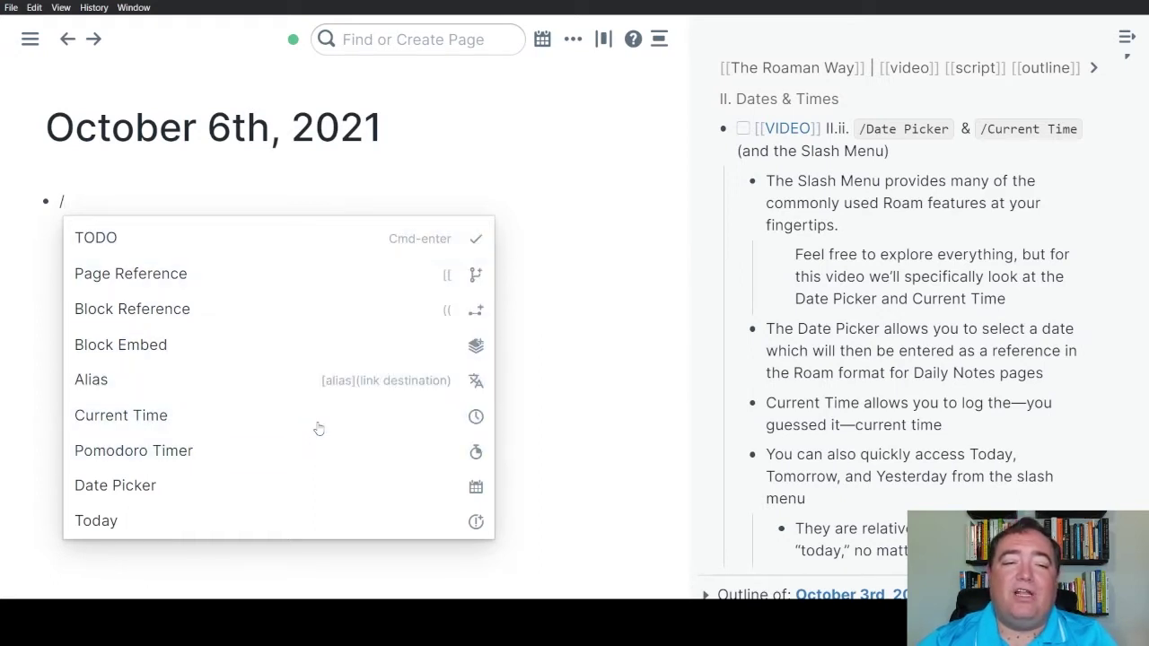
key("Down")
key("Up")
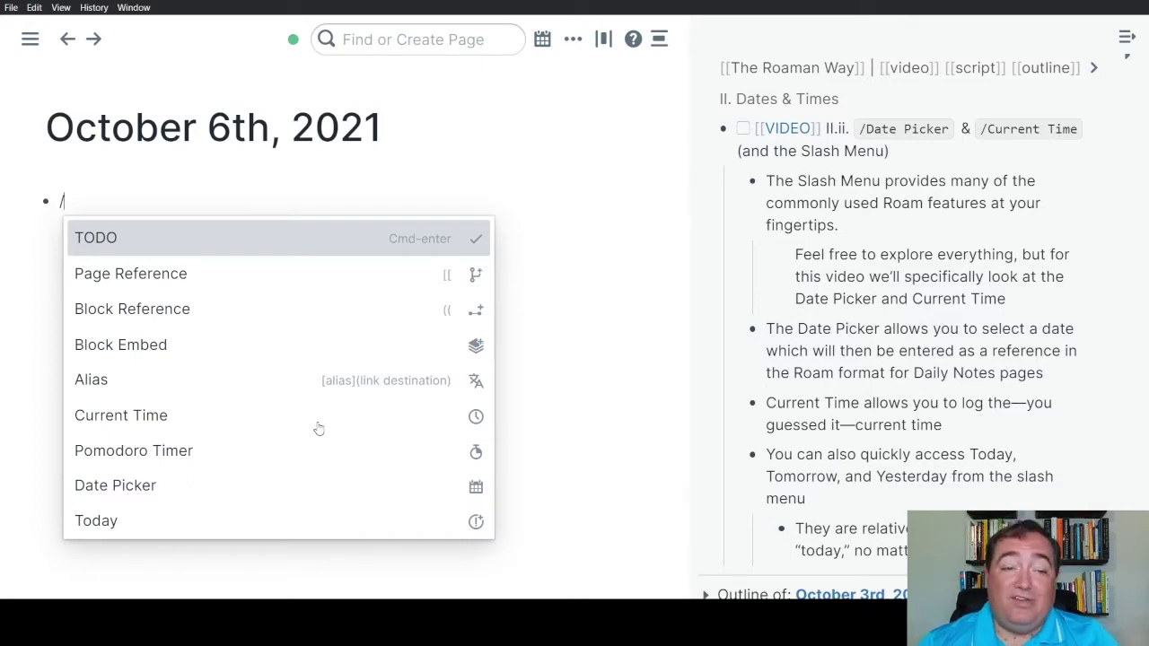
Filter the slash commands by "todo" and clear the filter text.
type("todo")
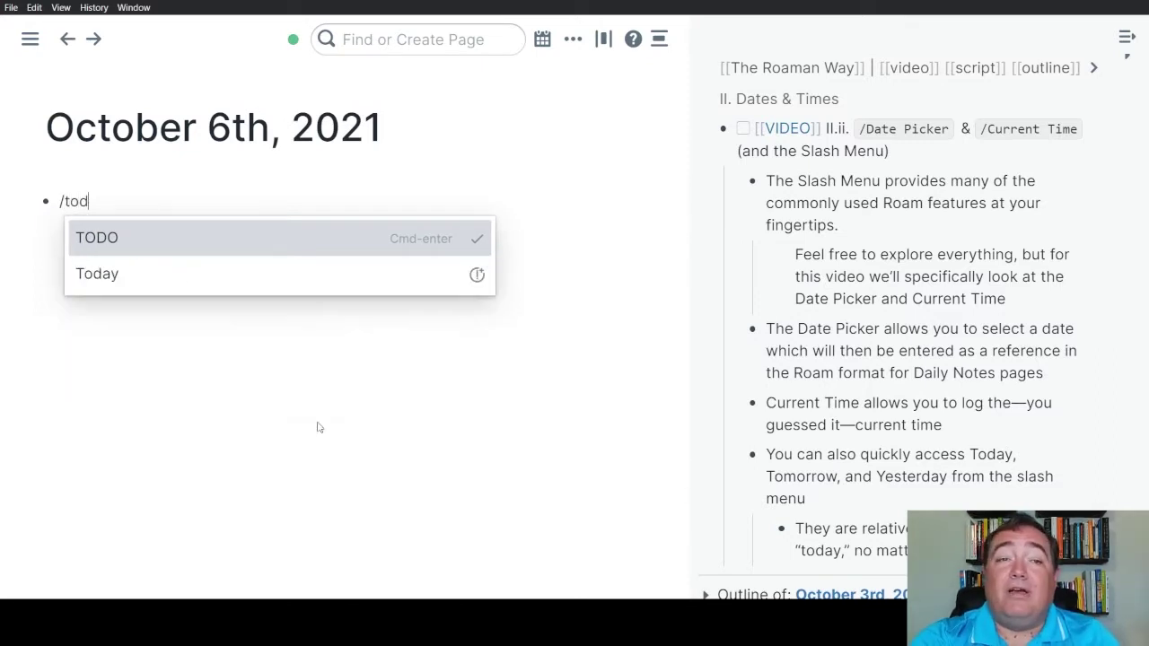
key("BackSpace")
key("BackSpace")
key("BackSpace")
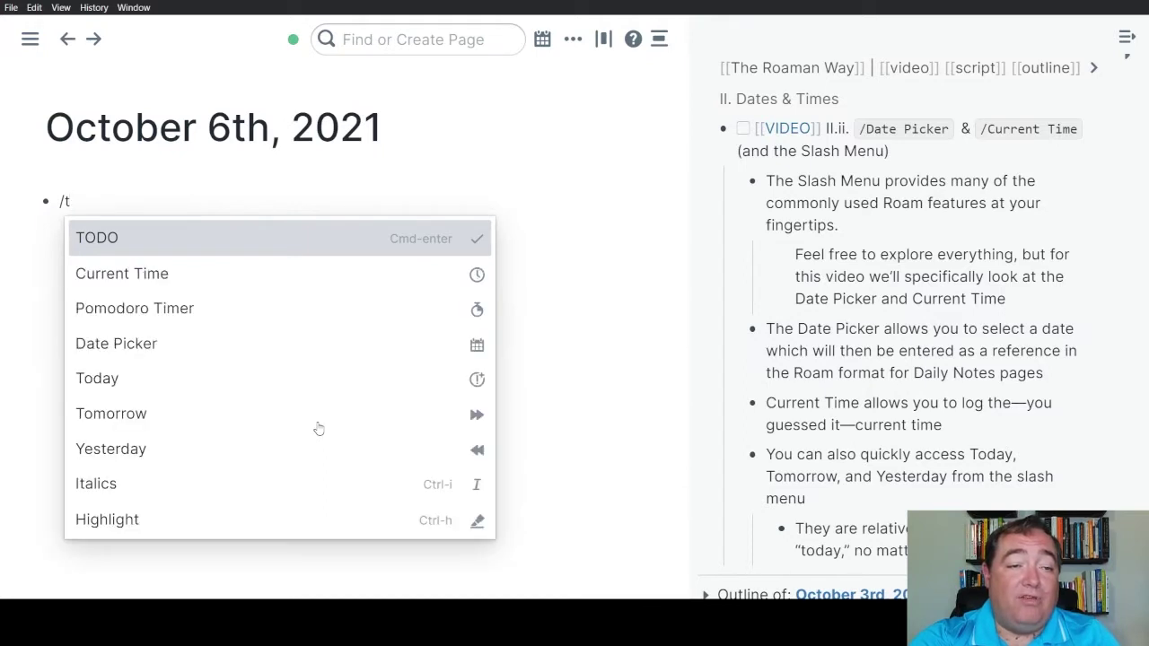
type("odo")
key("BackSpace")
key("BackSpace")
key("BackSpace")
key("BackSpace")
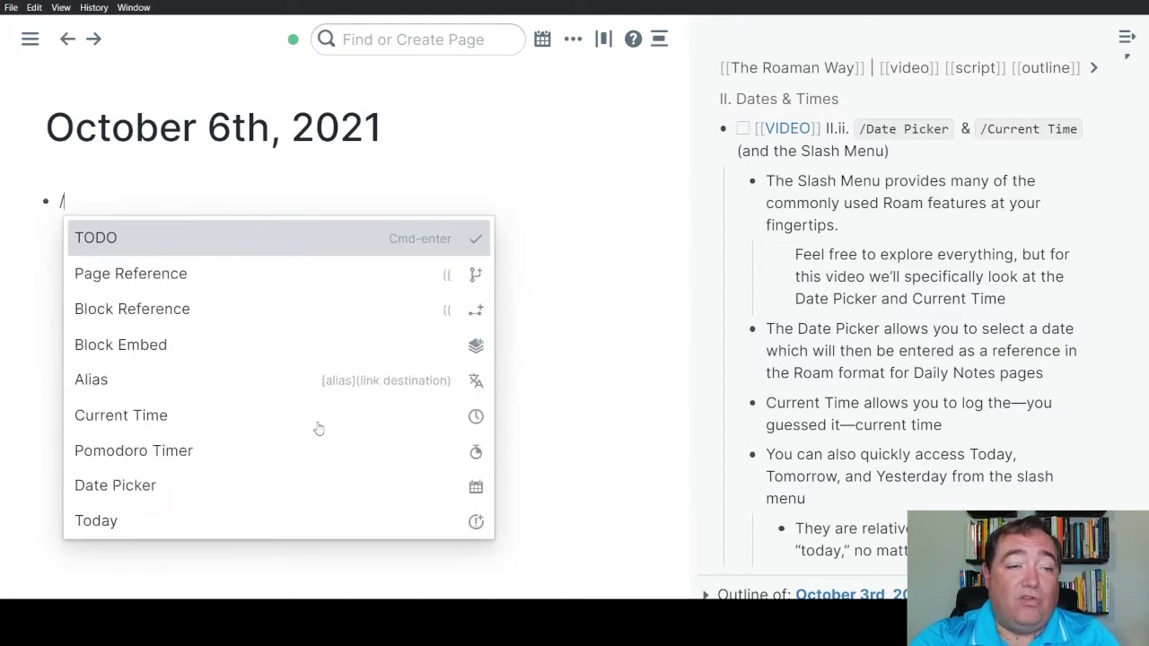
Filter the slash commands by "block", look through the matches down to Swift Code Block, and clear the filter text.
type("c")
key("BackSpace")
type("block")
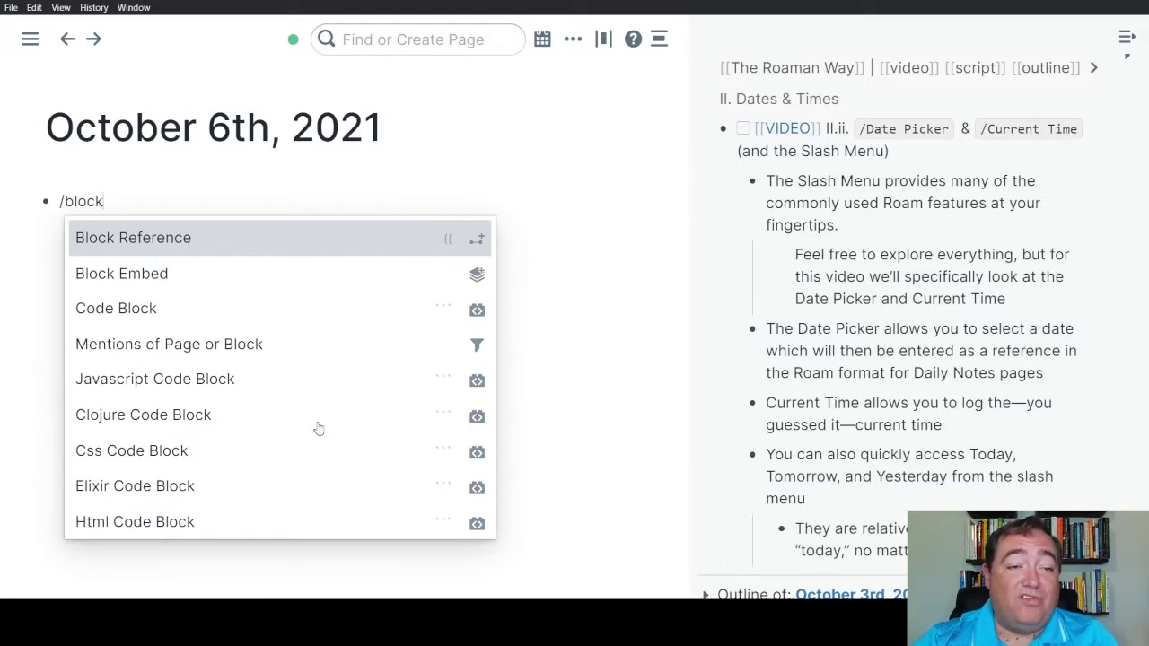
key("Down")
key("Down")
key("Down")
key("Down")
key("Down")
key("Down")
key("Down")
key("Down")
key("Down")
key("Down")
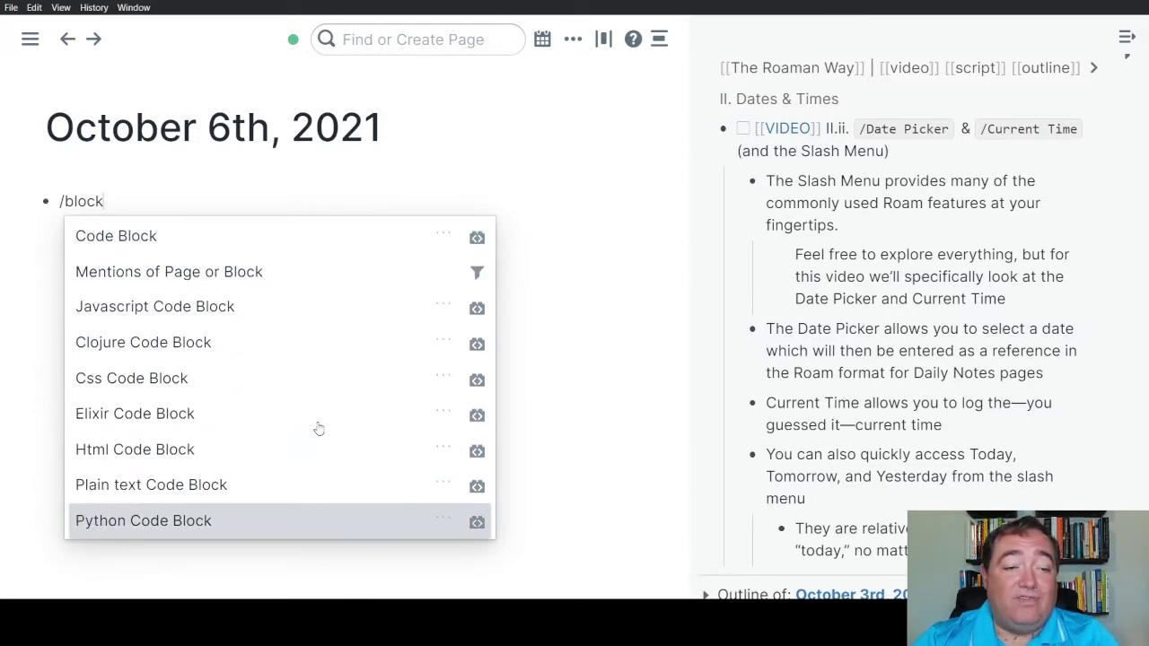
key("Down")
key("Down")
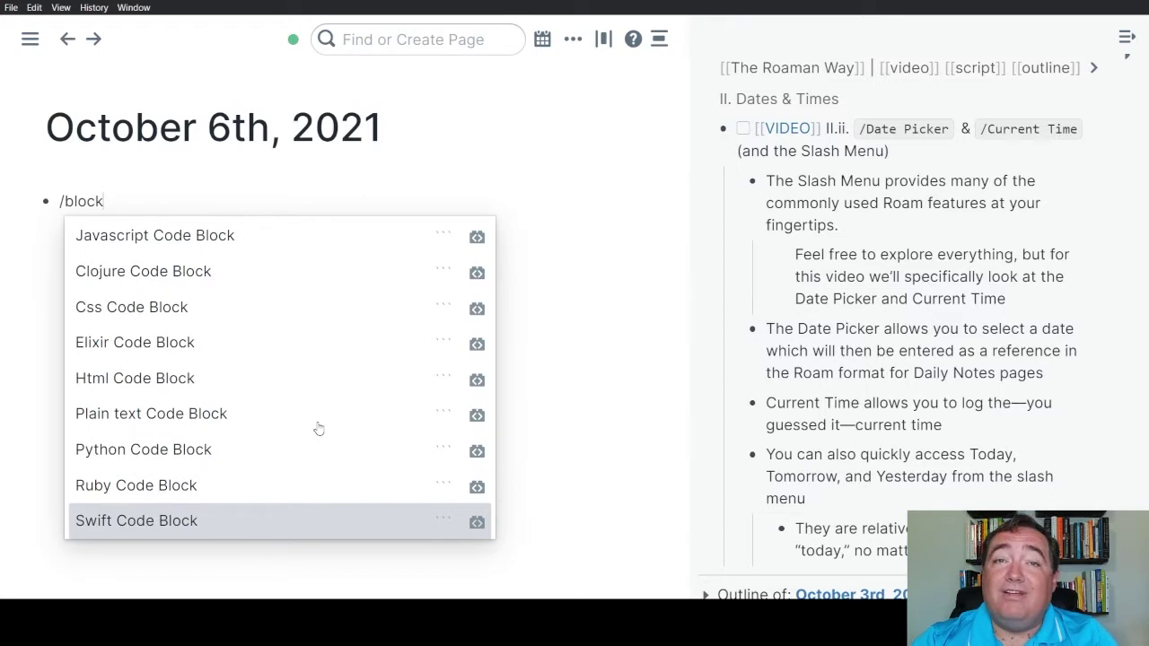
key("Up")
key("Up")
key("Up")
key("Up")
key("Up")
key("Up")
key("Up")
key("Up")
key("Up")
key("Up")
key("Up")
key("Up")
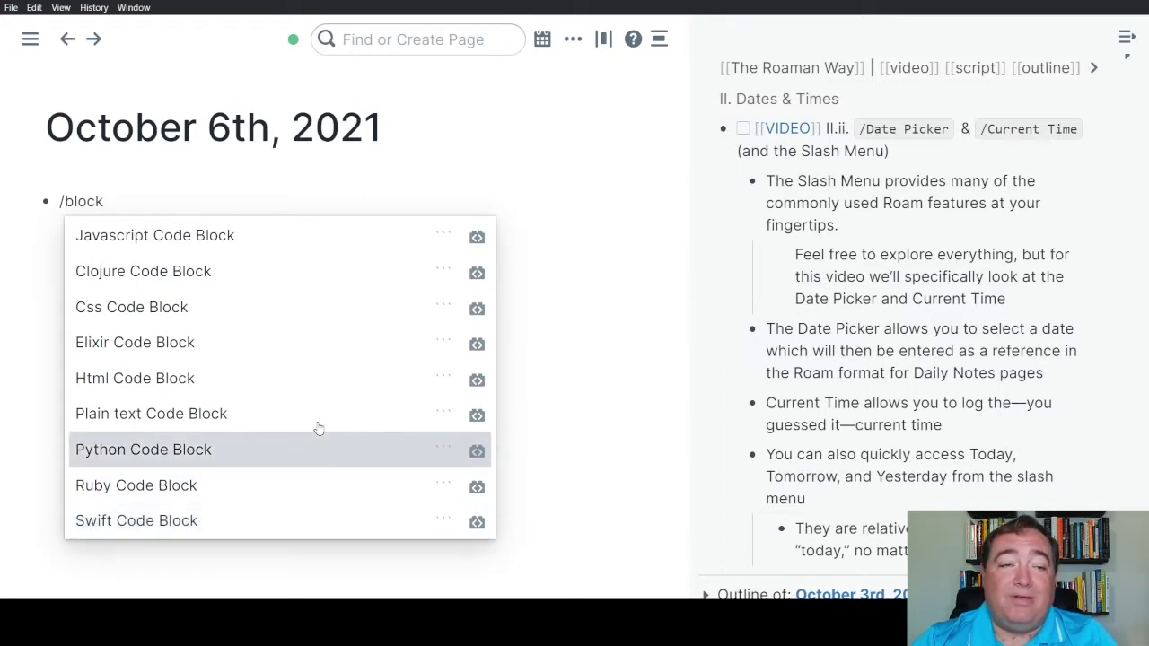
key("Up")
key("Down")
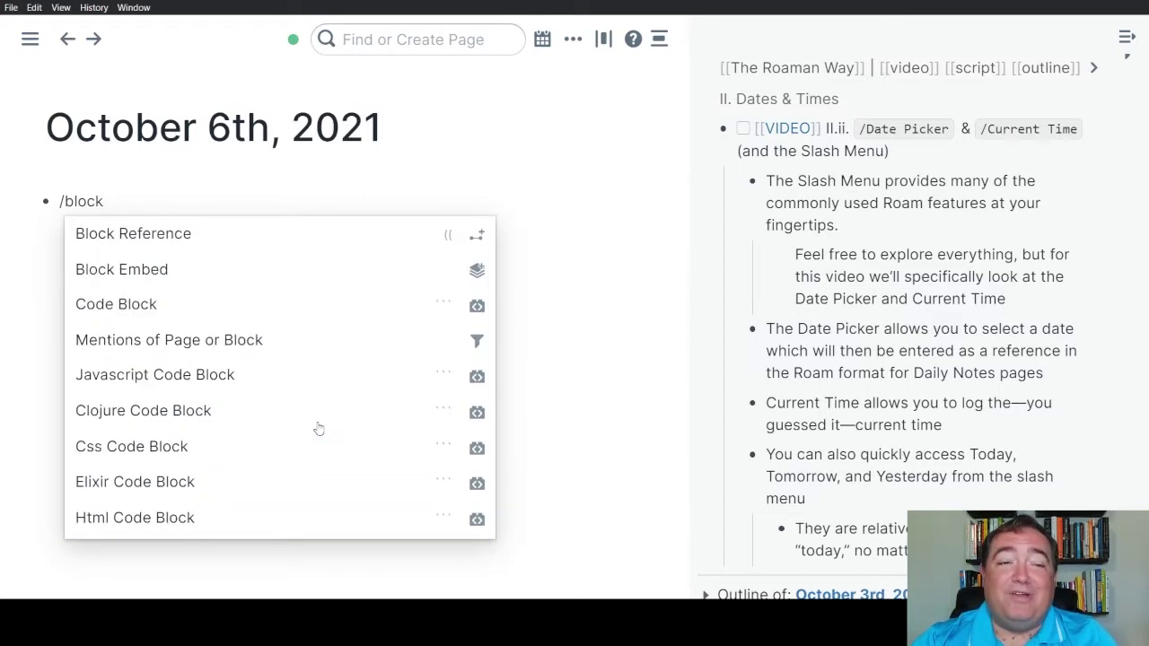
key("BackSpace")
key("BackSpace")
key("BackSpace")
key("BackSpace")
key("BackSpace")
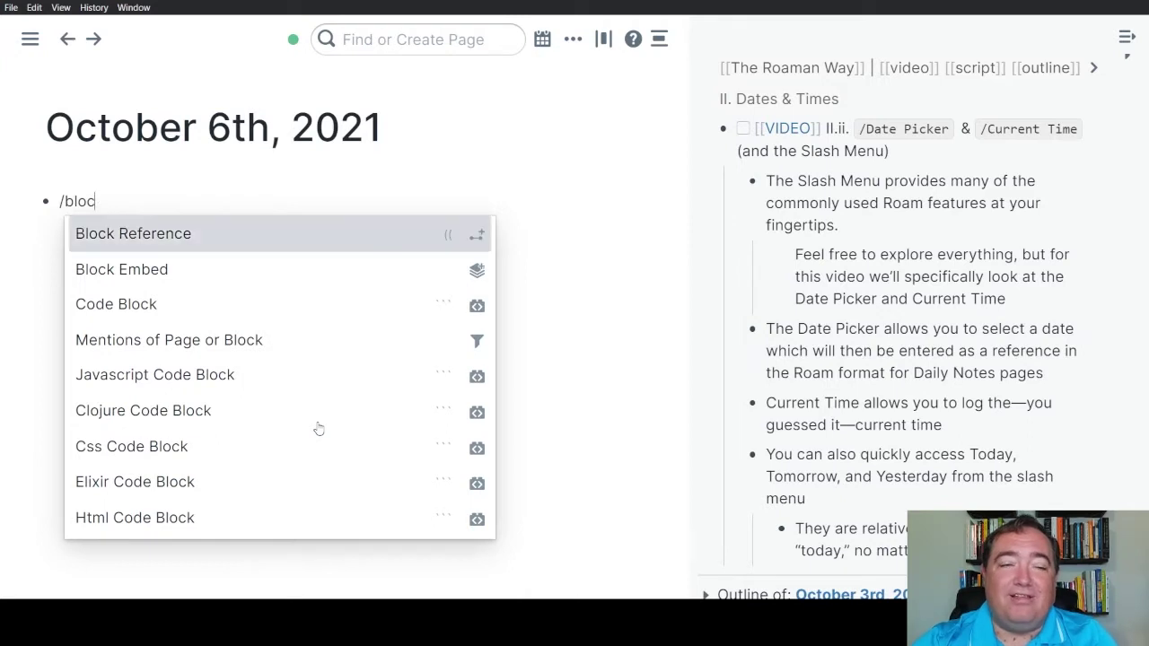
Look through the unfiltered slash commands down to Upload Image, Audio, or File, and remove the slash from the block.
scroll(319, 428, "down", 8)
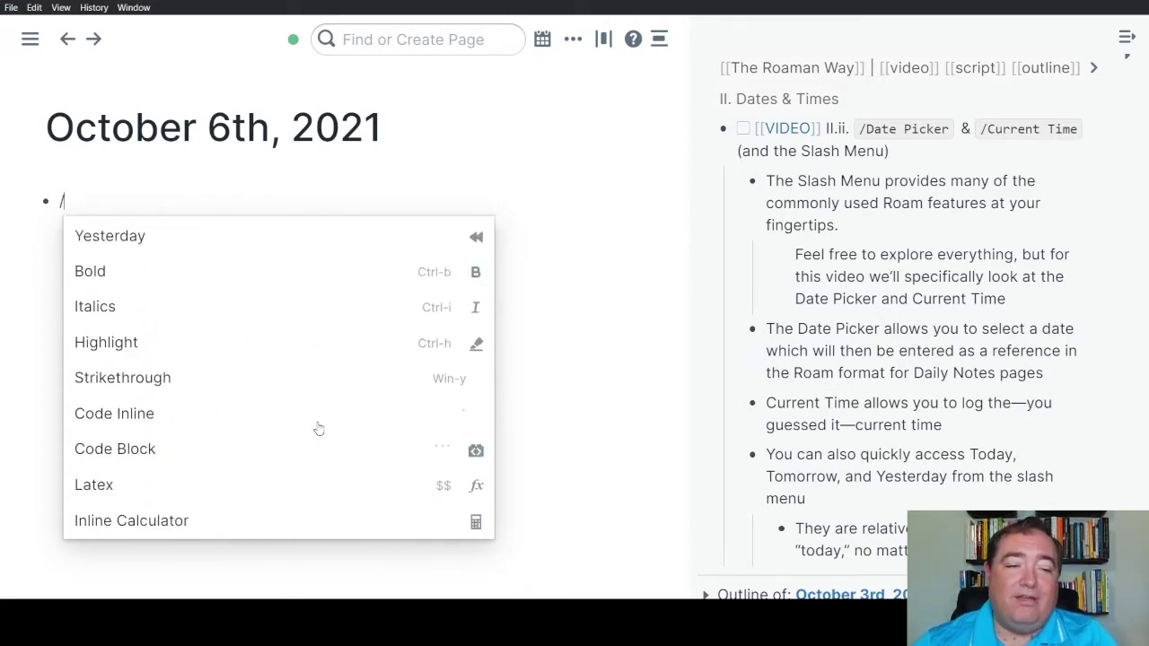
scroll(319, 428, "up", 5)
scroll(319, 428, "down", 5)
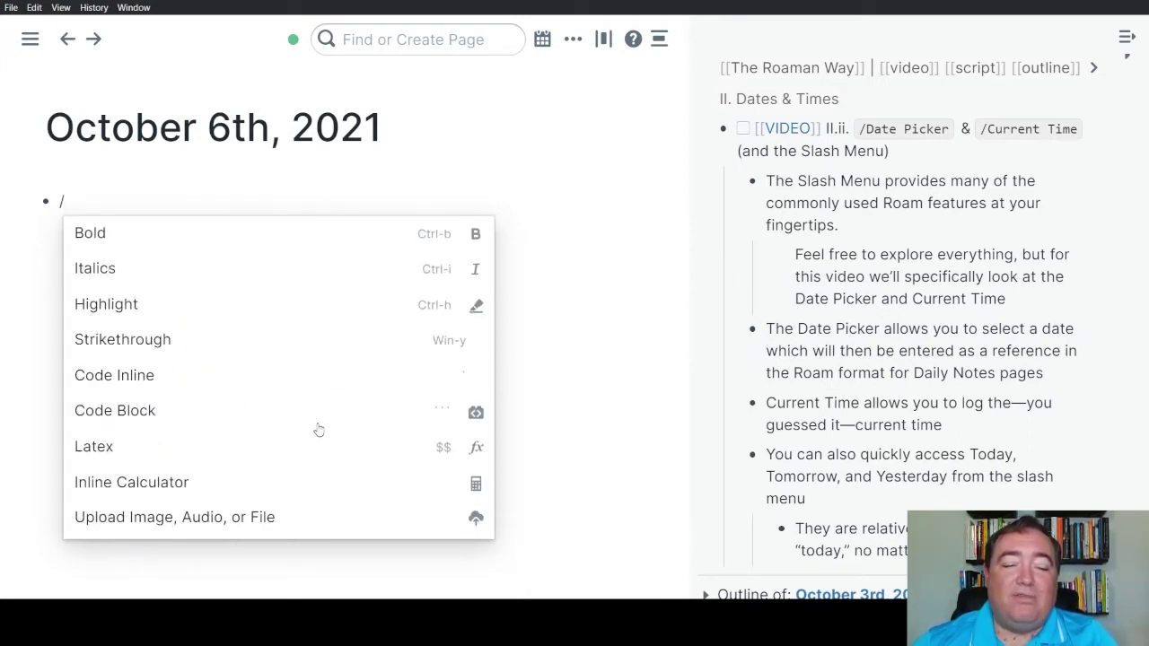
scroll(318, 429, "up", 6)
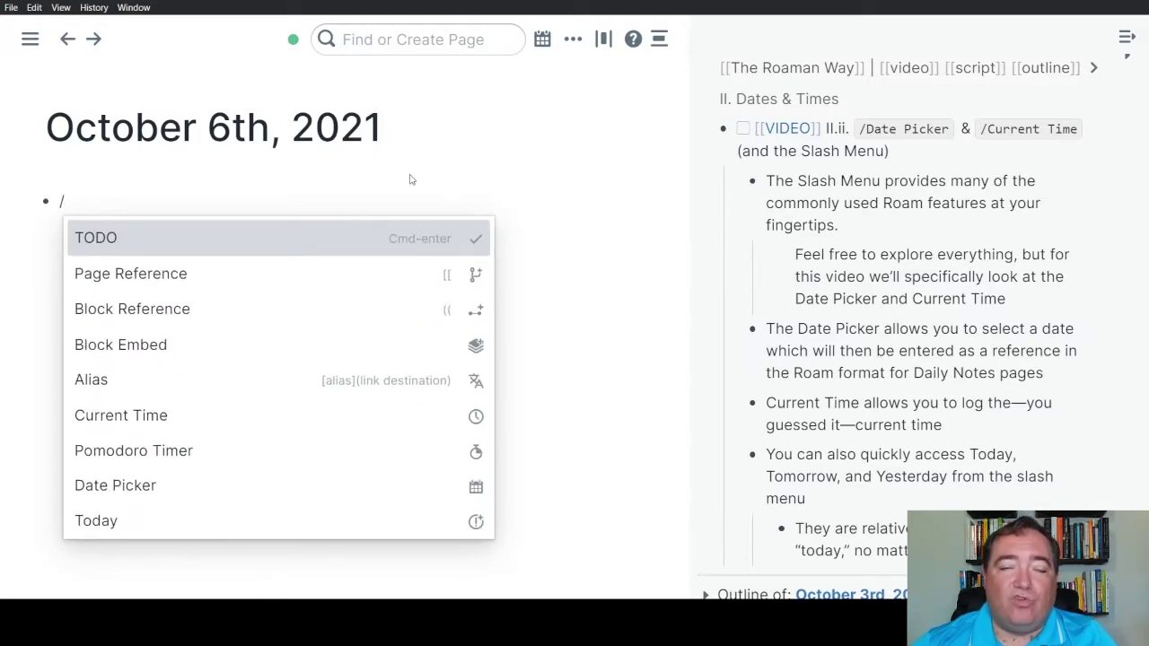
key("BackSpace")
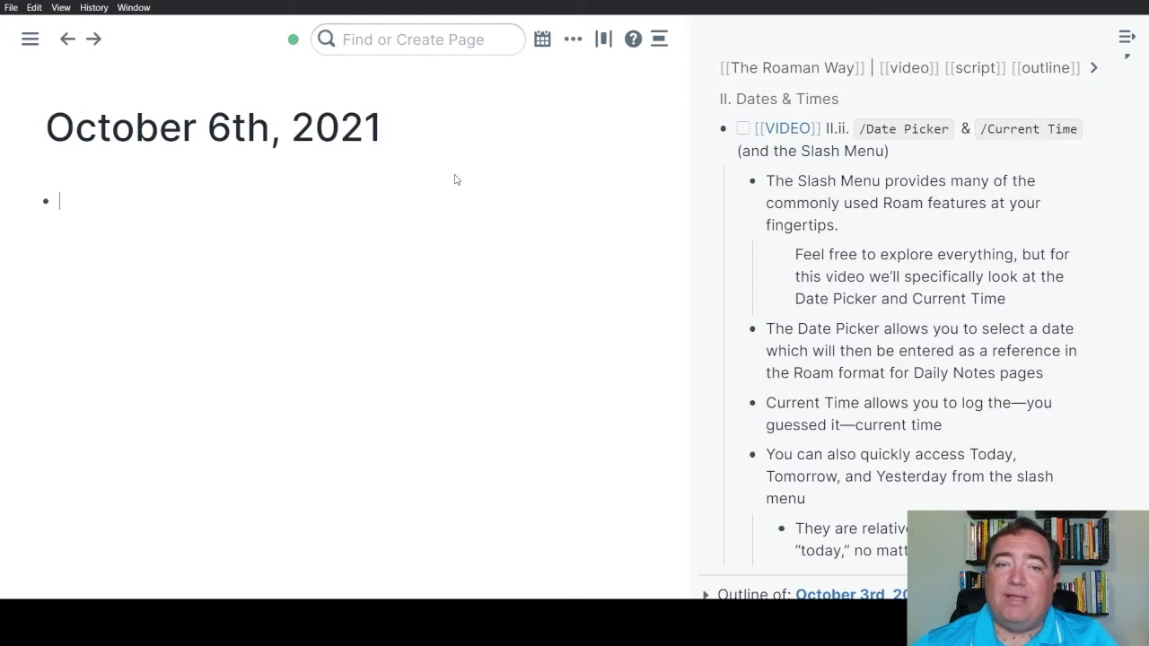
Open the daily note for October 16th, 2021 from the calendar and close the calendar.
left_click(541, 41)
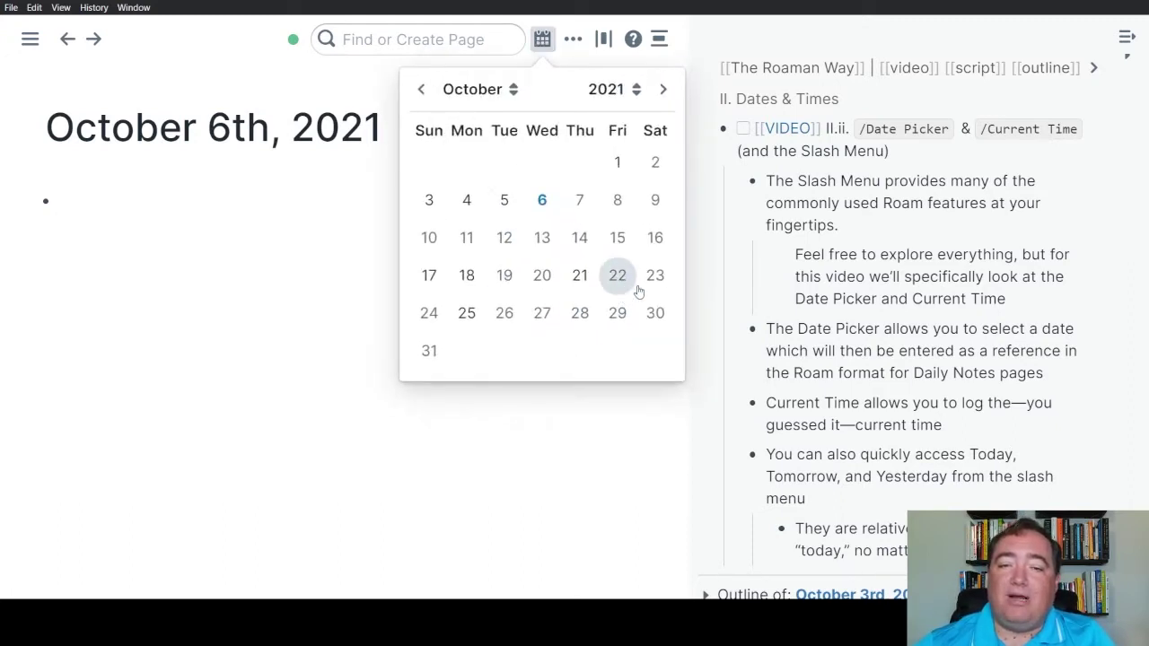
left_click(655, 238)
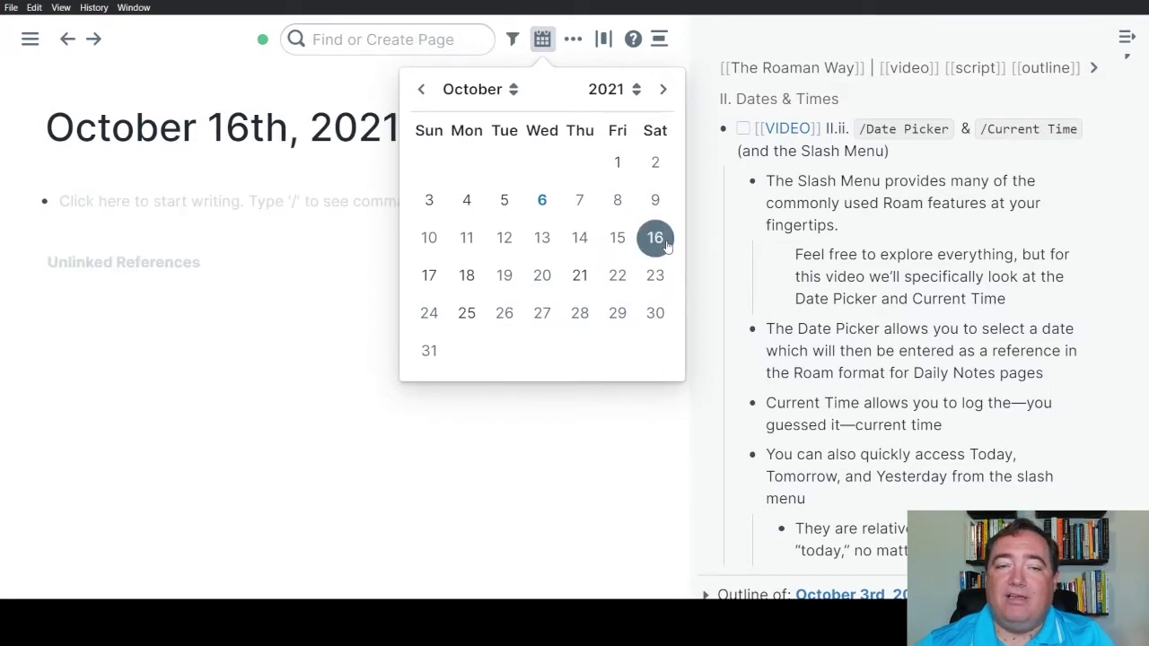
left_click(332, 334)
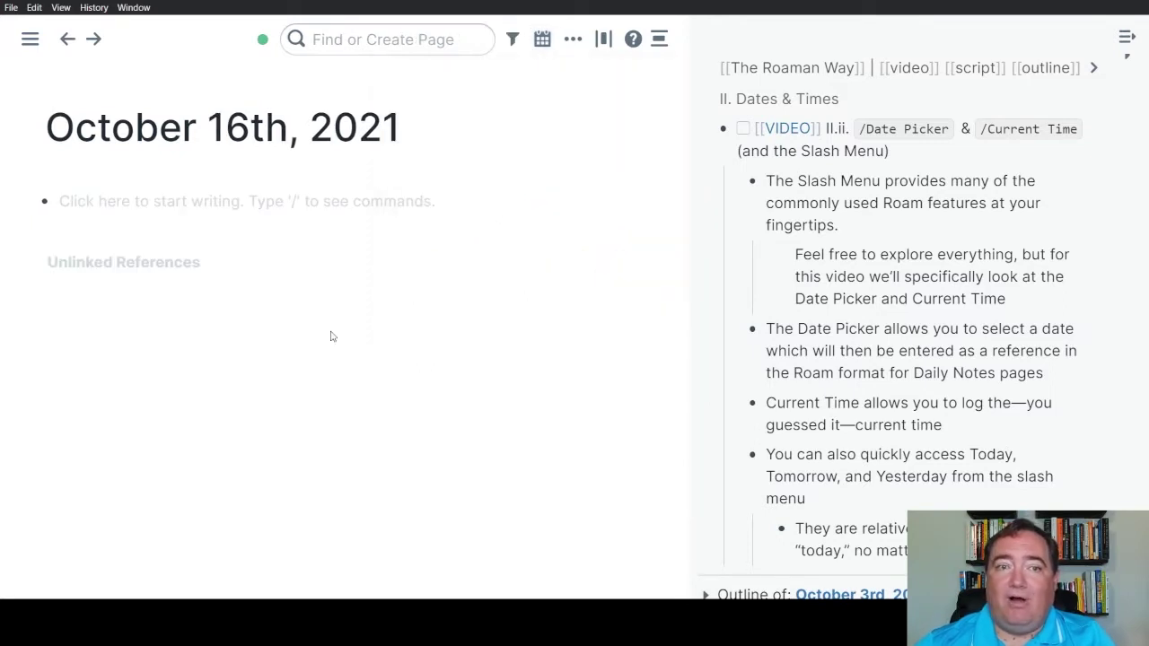
Look at the calendar once more and return to the October 6th, 2021 daily note.
left_click(544, 38)
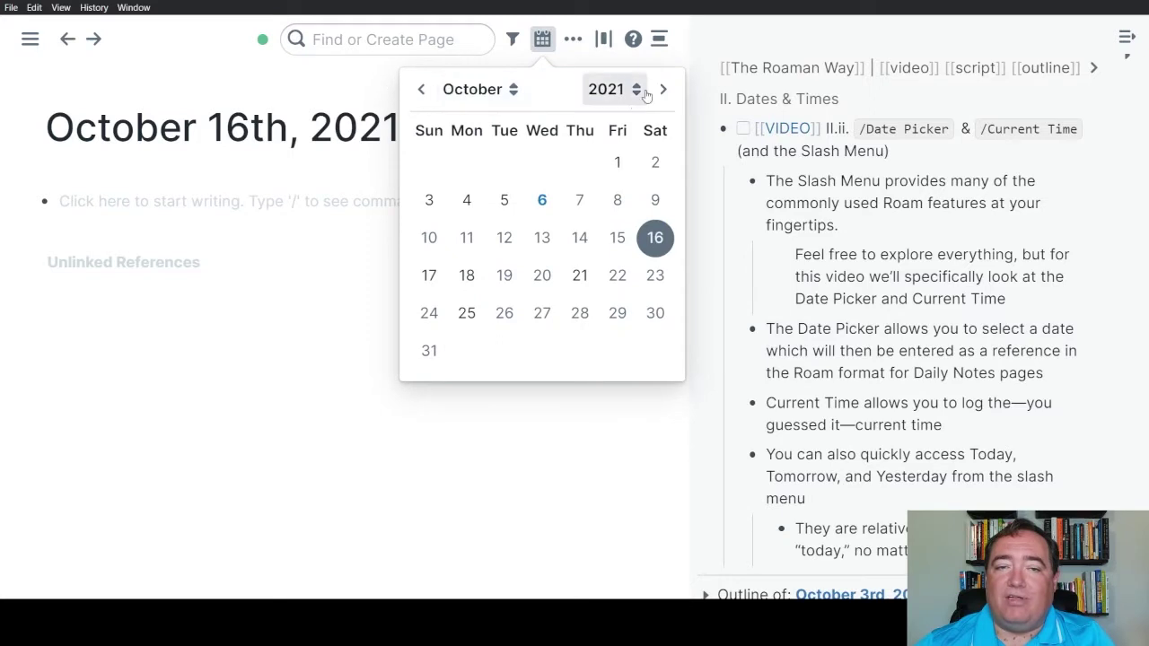
left_click(347, 264)
key("alt+d")
Insert a reference to October 16th, 2021 in the empty block with the Date Picker slash command.
left_click(95, 202)
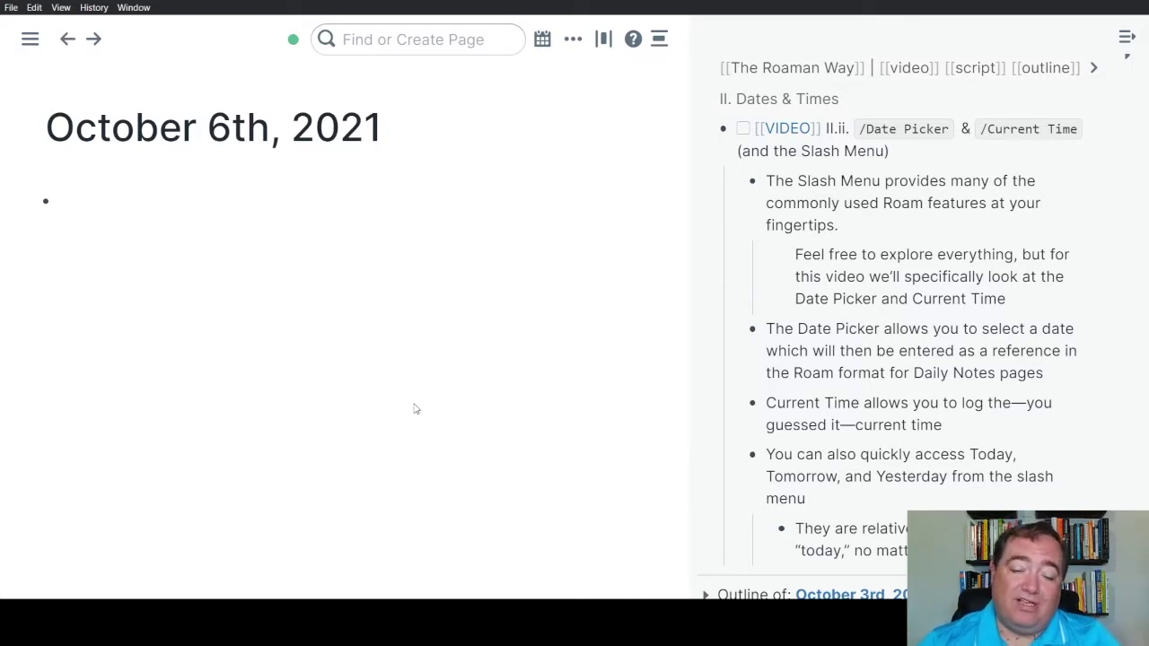
type("/")
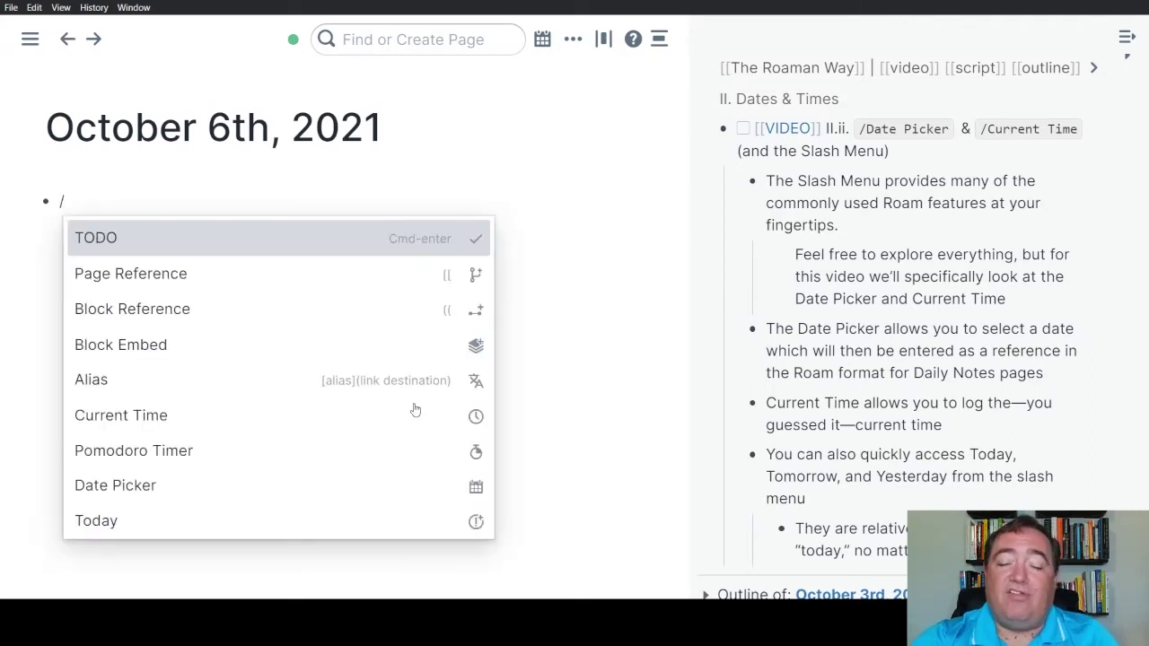
type("da")
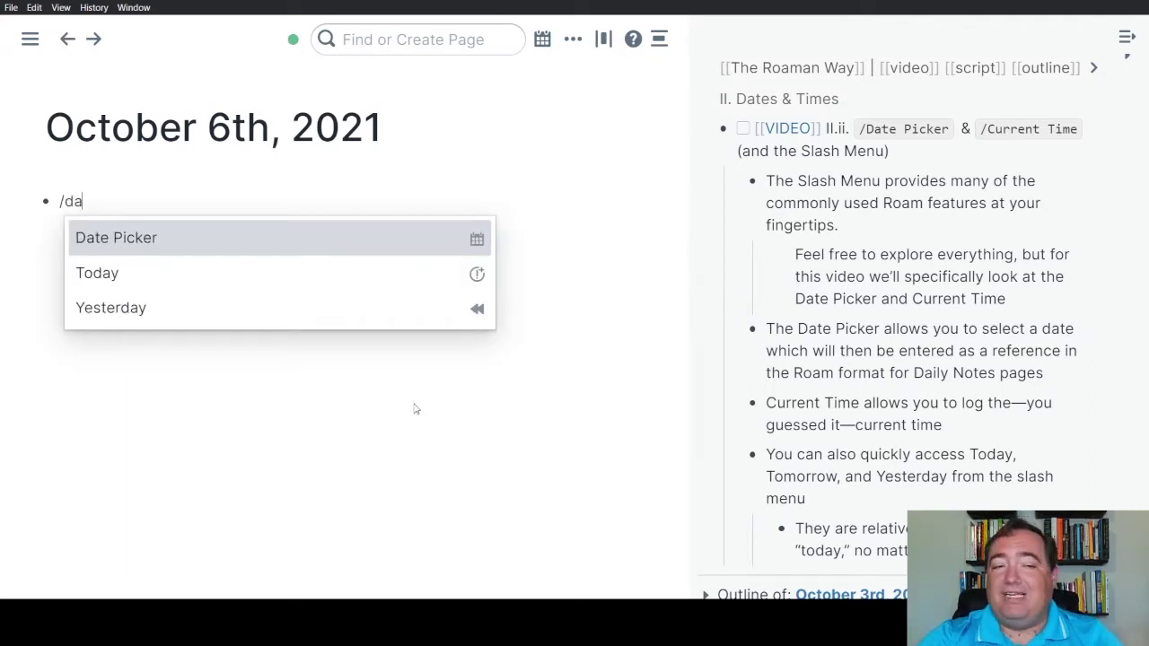
key("Up")
key("Up")
key("Up")
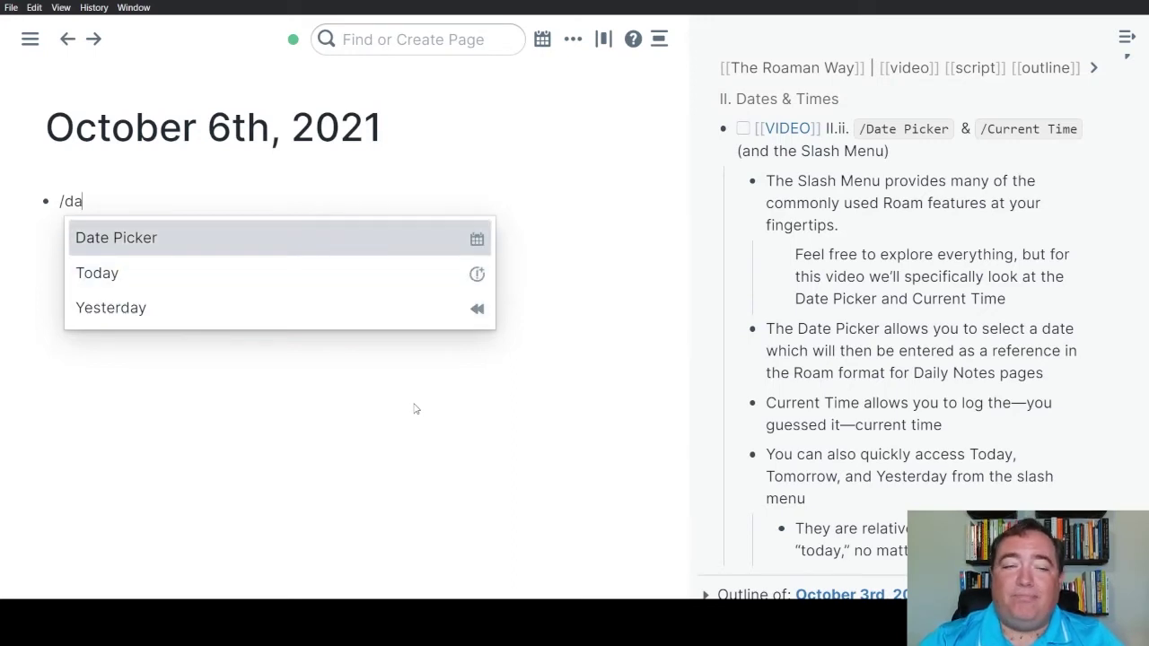
key("Return")
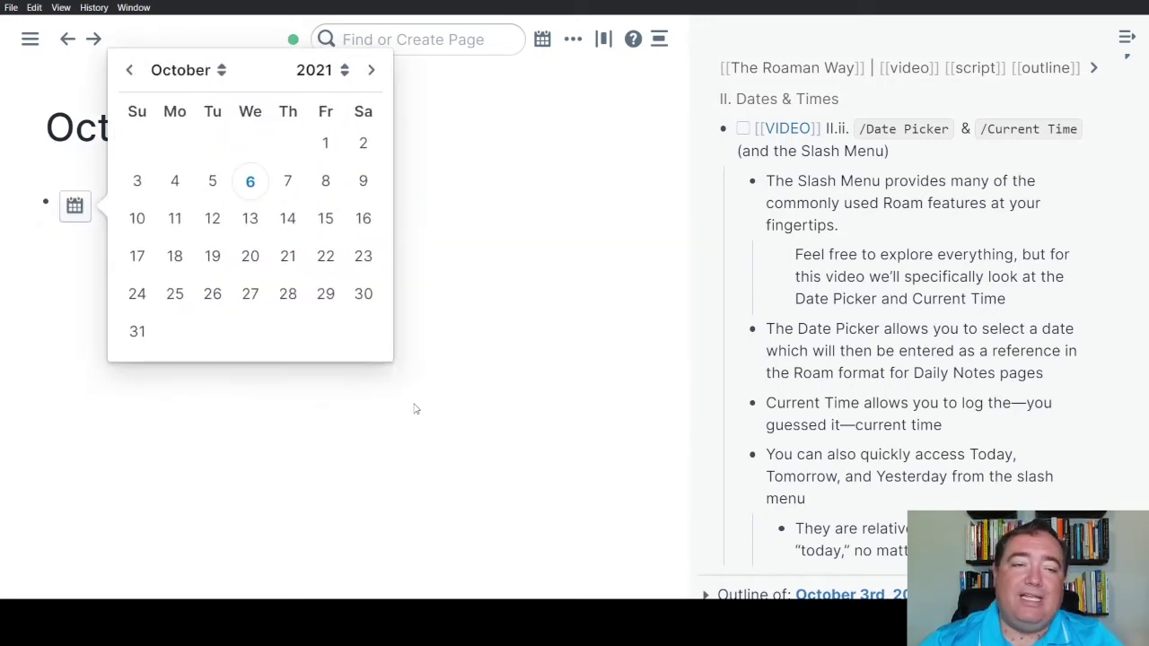
left_click(363, 218)
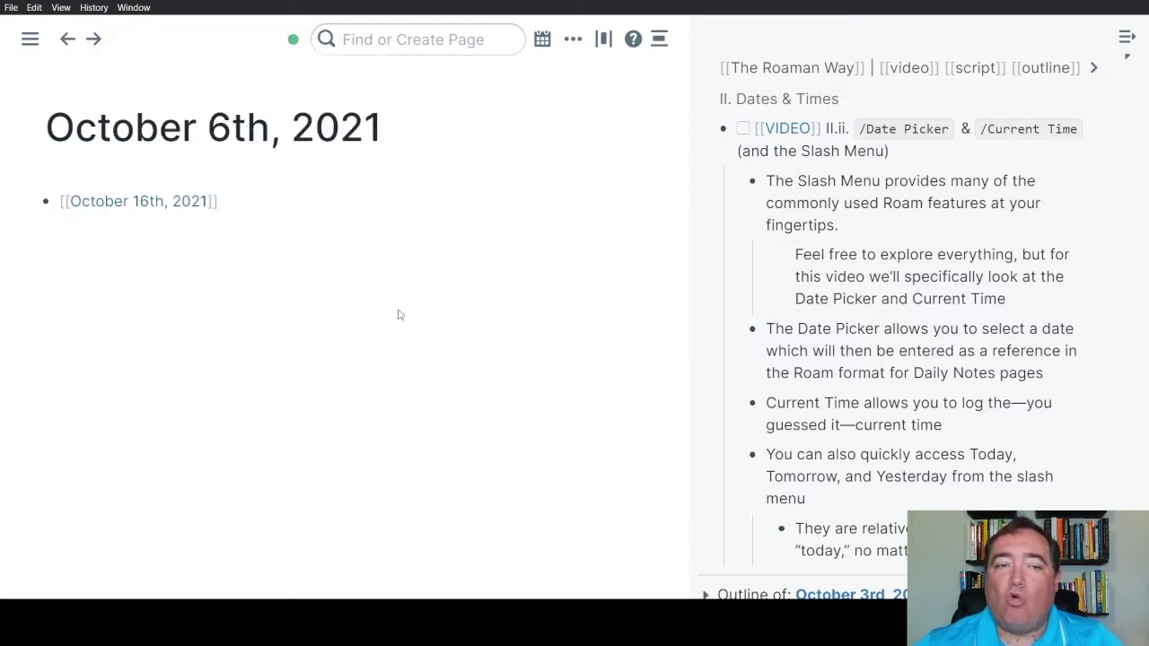
Follow the date reference to examine the October 16th, 2021 page's linked references, and return to the October 6th note.
left_click(149, 203)
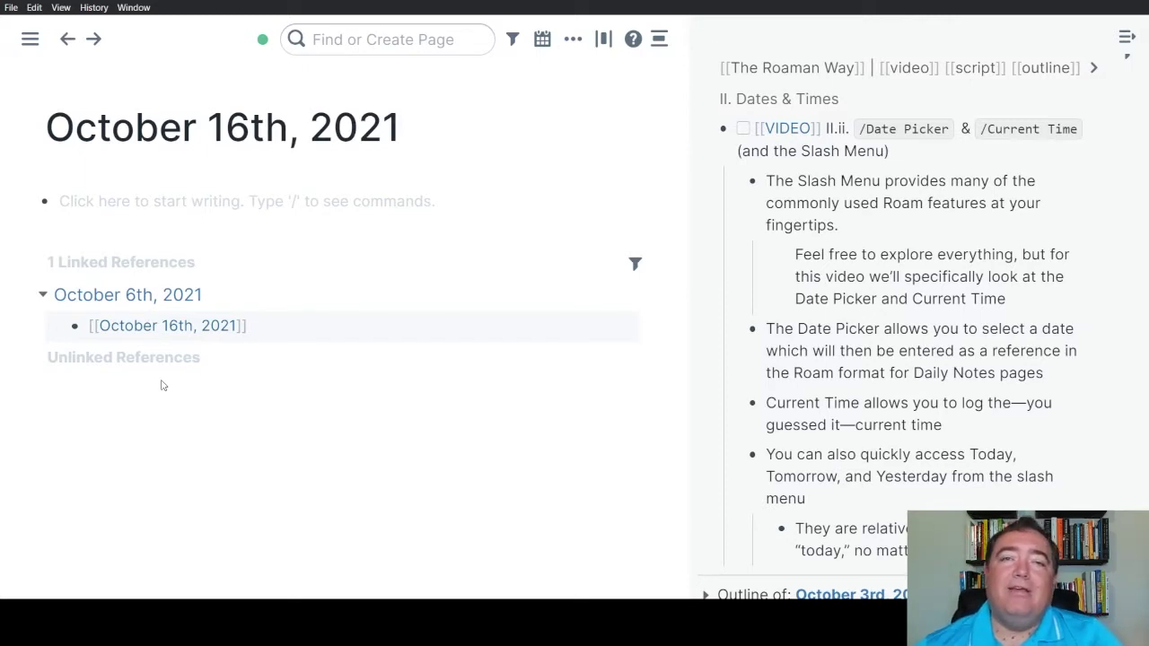
key("alt+Left")
Clear the block and insert a new October 16th, 2021 reference with the Date Picker slash command.
left_click(315, 200)
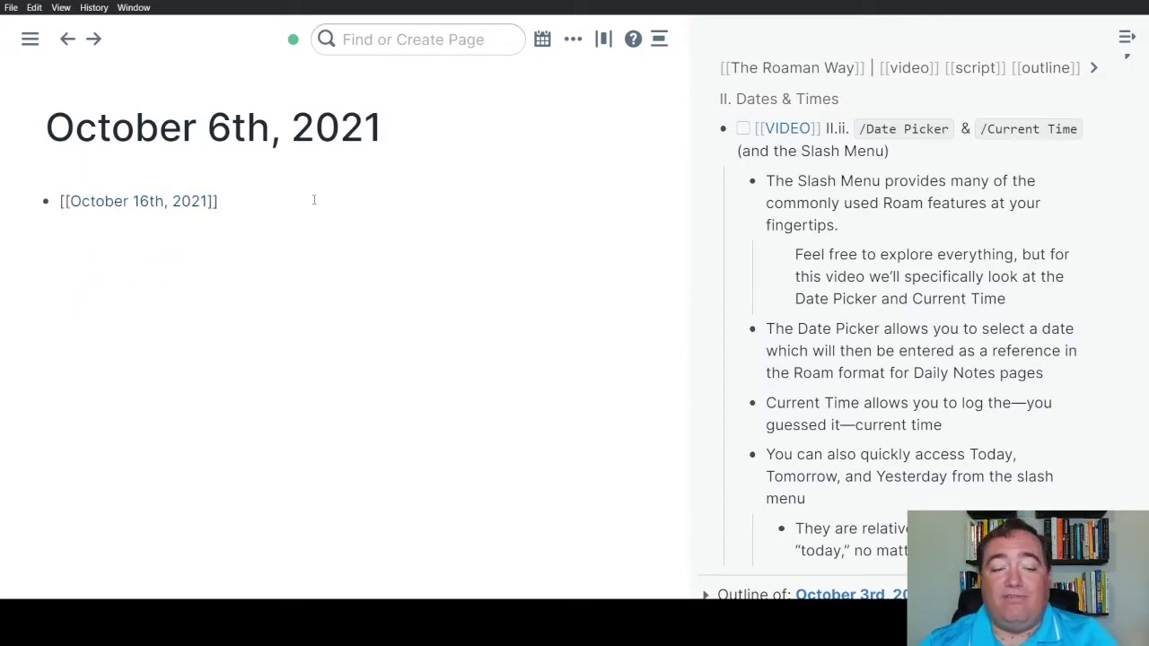
key("ctrl+a")
key("BackSpace")
type("/d")
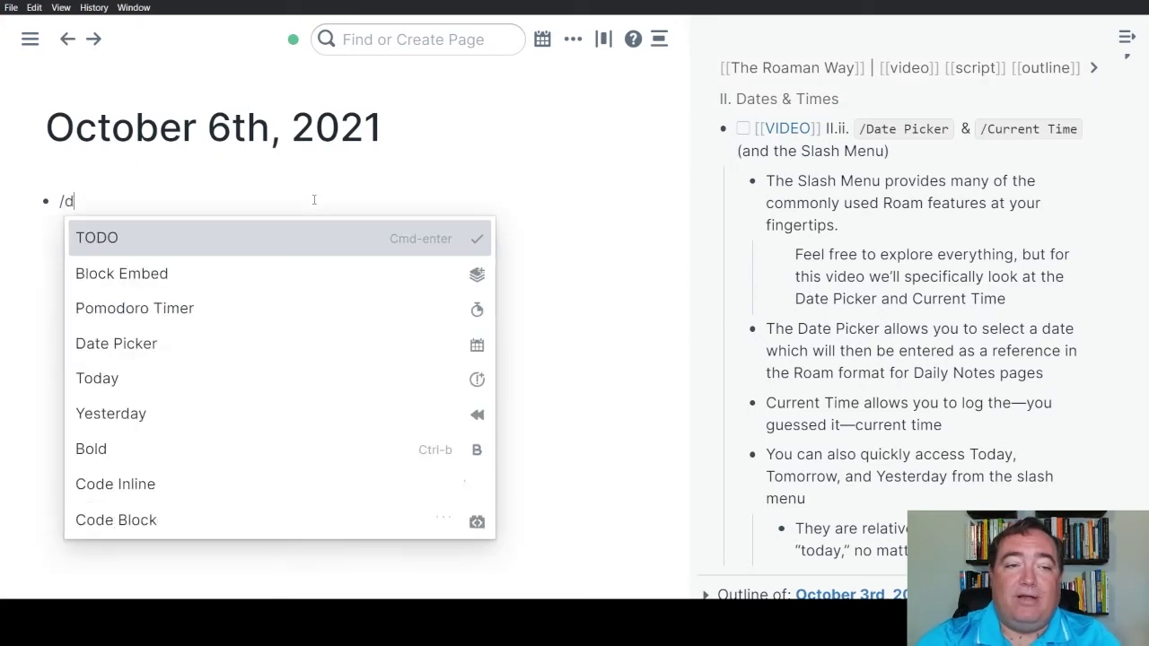
type("a")
left_click(275, 243)
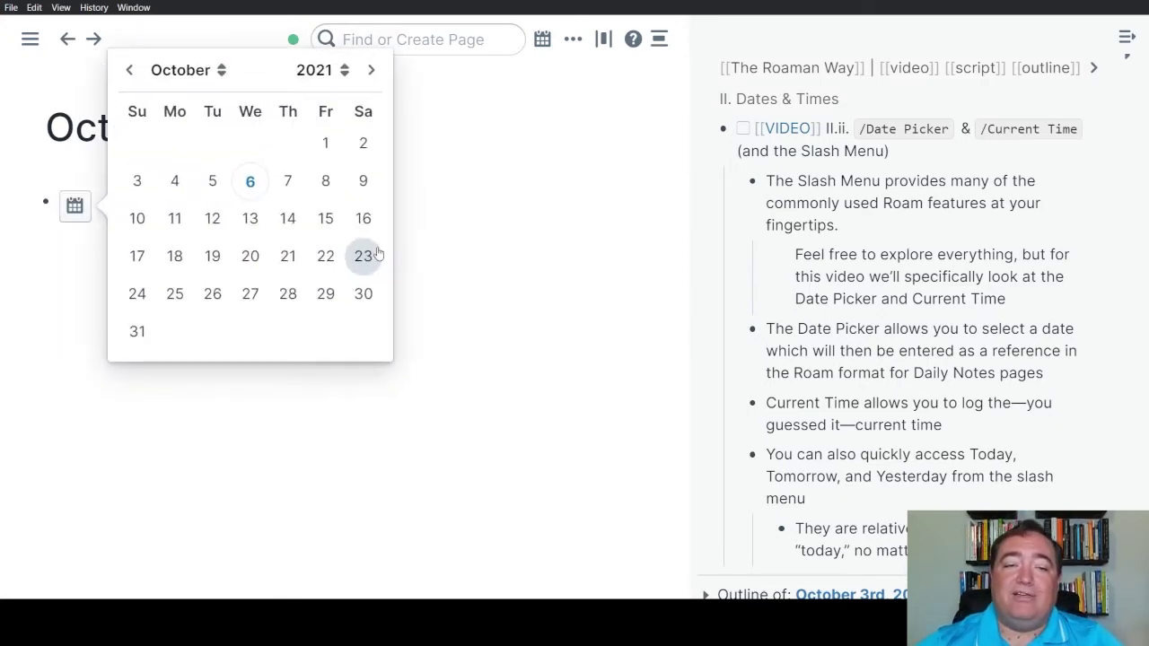
left_click(365, 221)
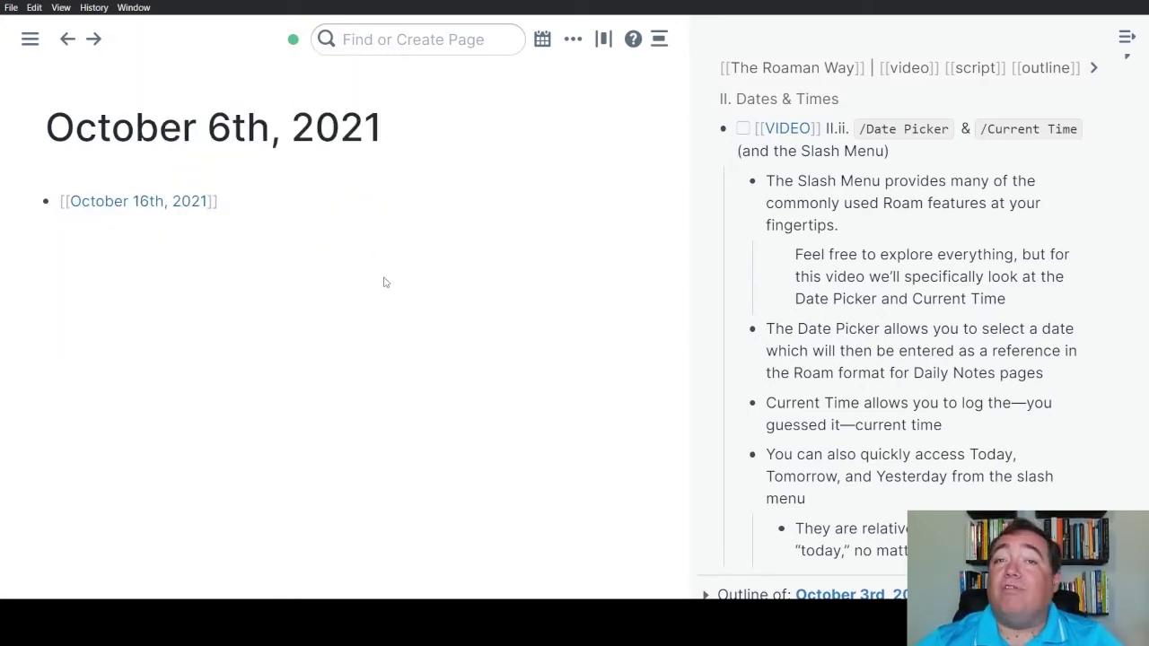
Delete the October 16th, 2021 reference from the block in the October 6th note.
left_click(285, 203)
key("ctrl+a")
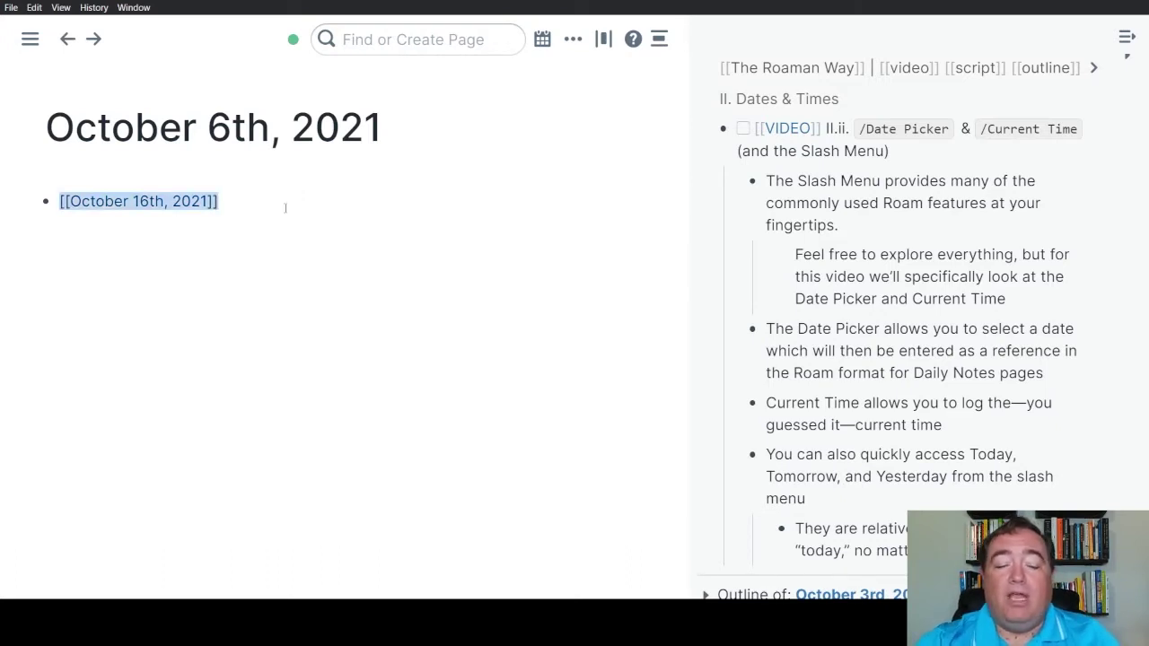
key("BackSpace")
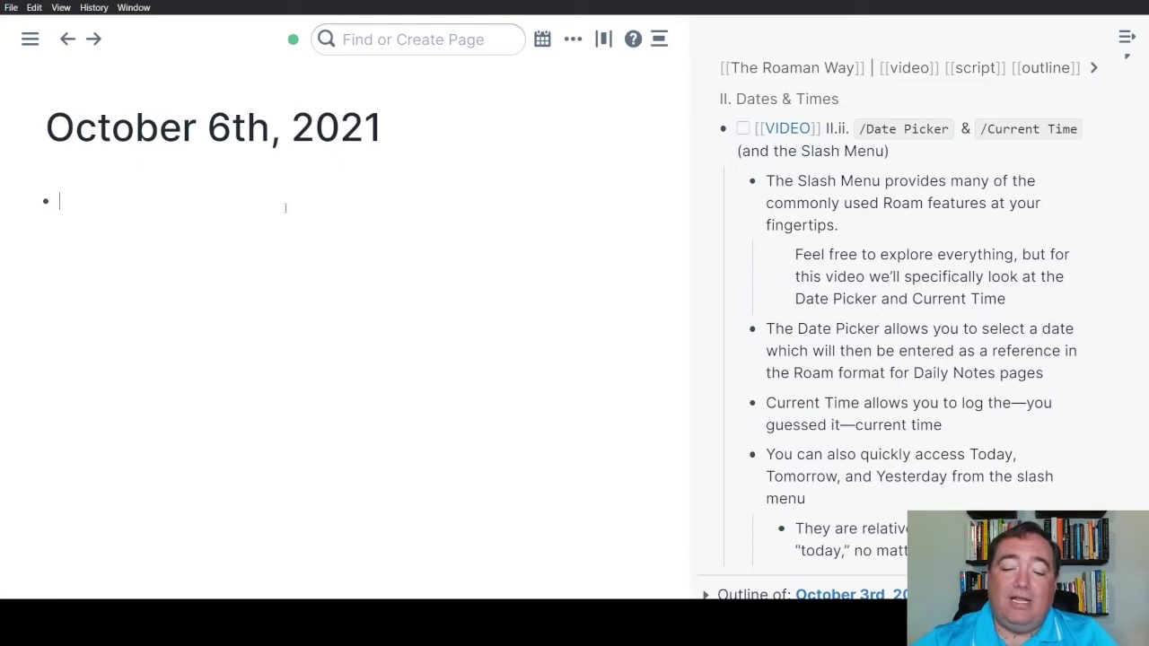
Insert the current time in the empty block of the October 6th note with the Current Time slash command.
type("/")
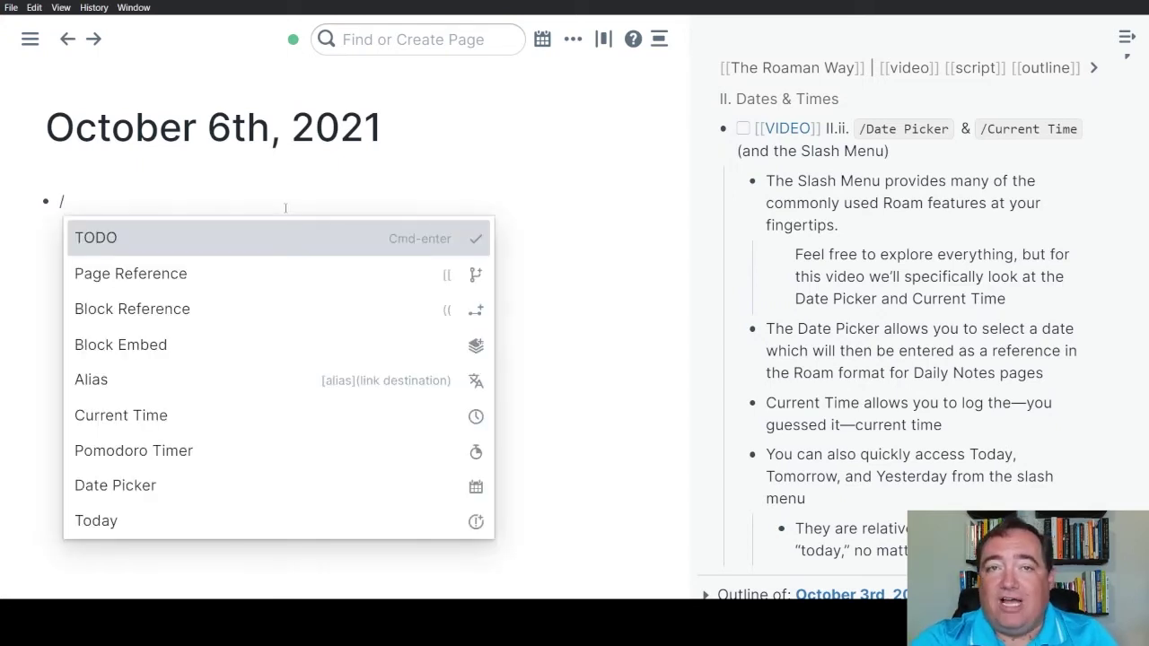
type("tim")
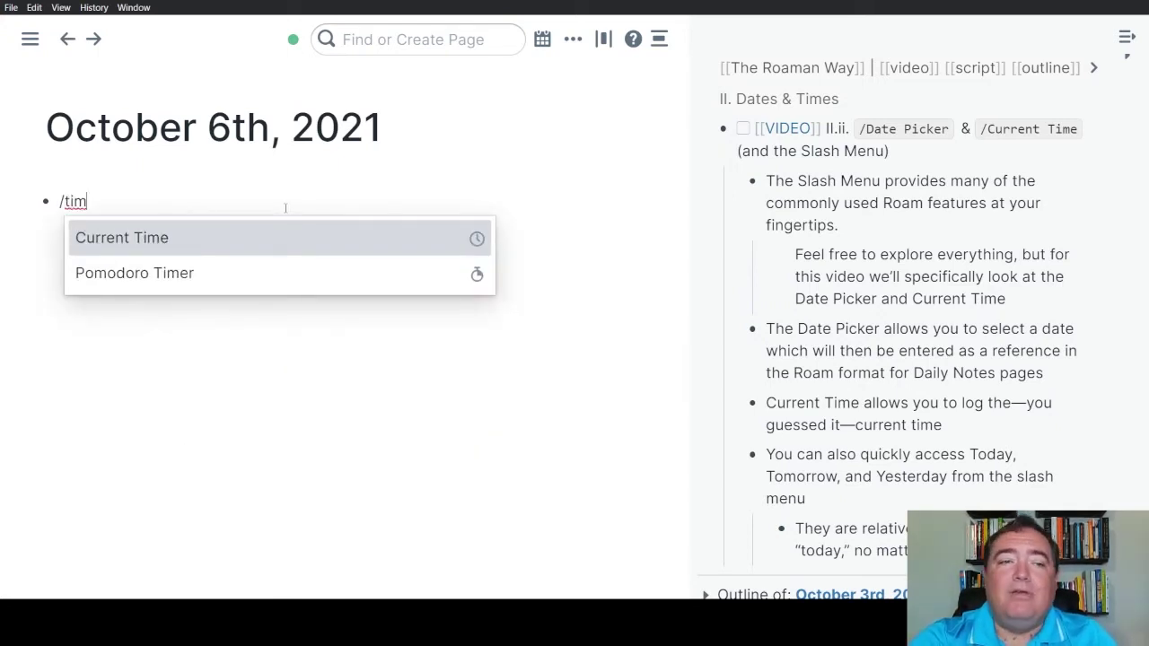
key("BackSpace")
key("BackSpace")
key("BackSpace")
type("cur")
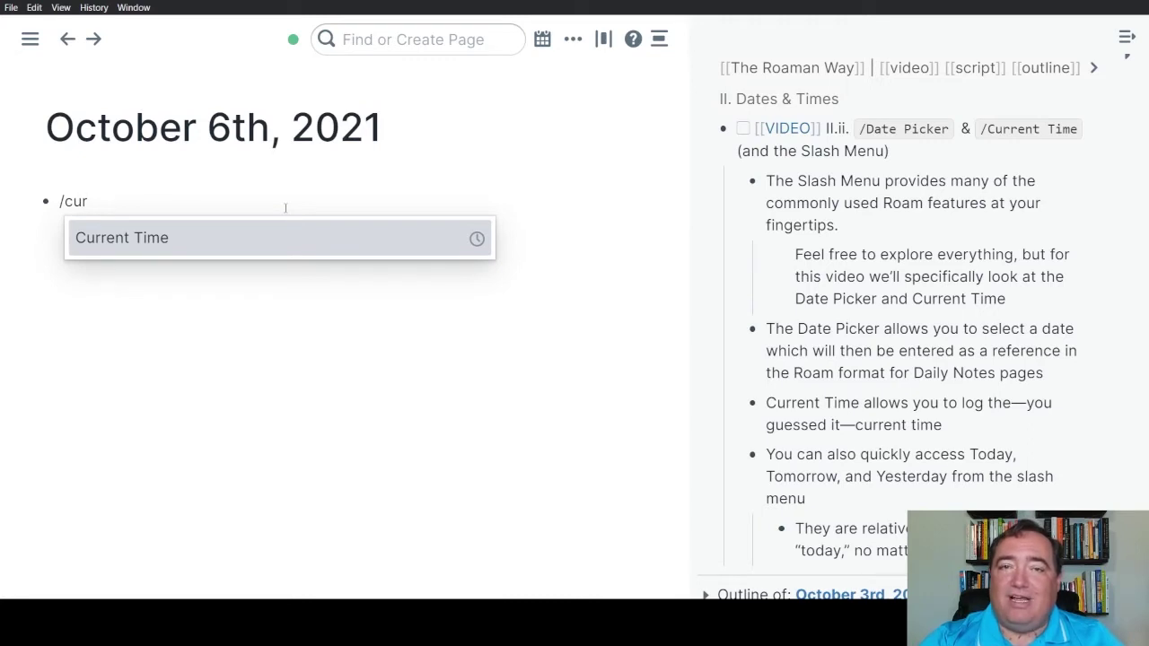
key("BackSpace")
key("Down")
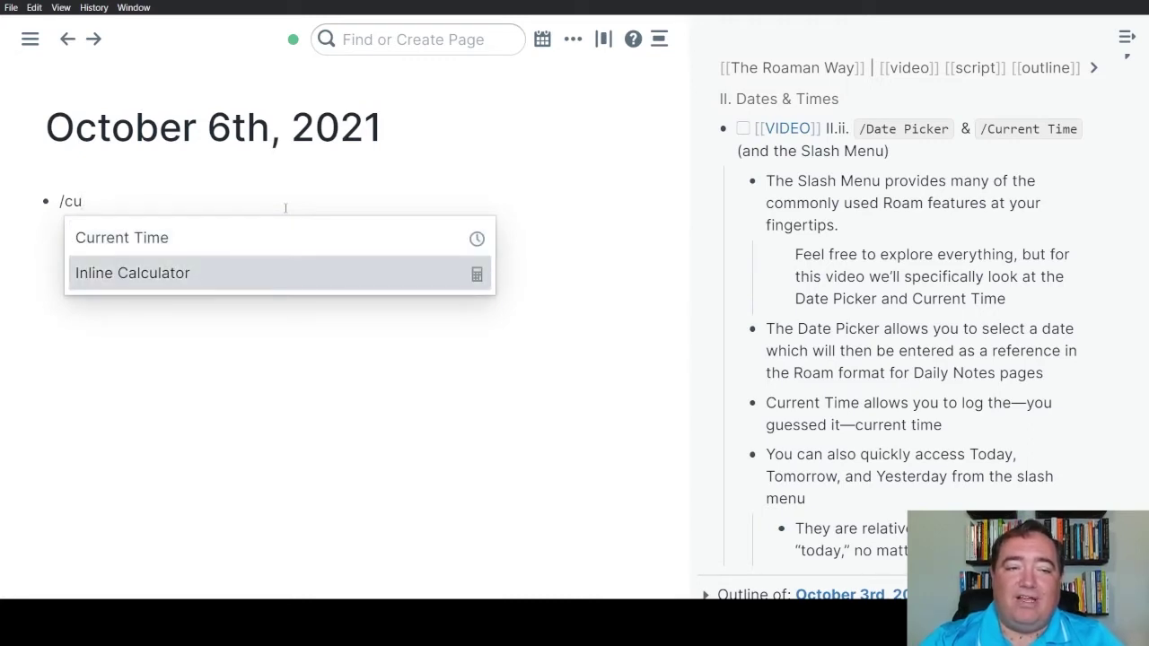
key("Up")
key("Down")
key("Up")
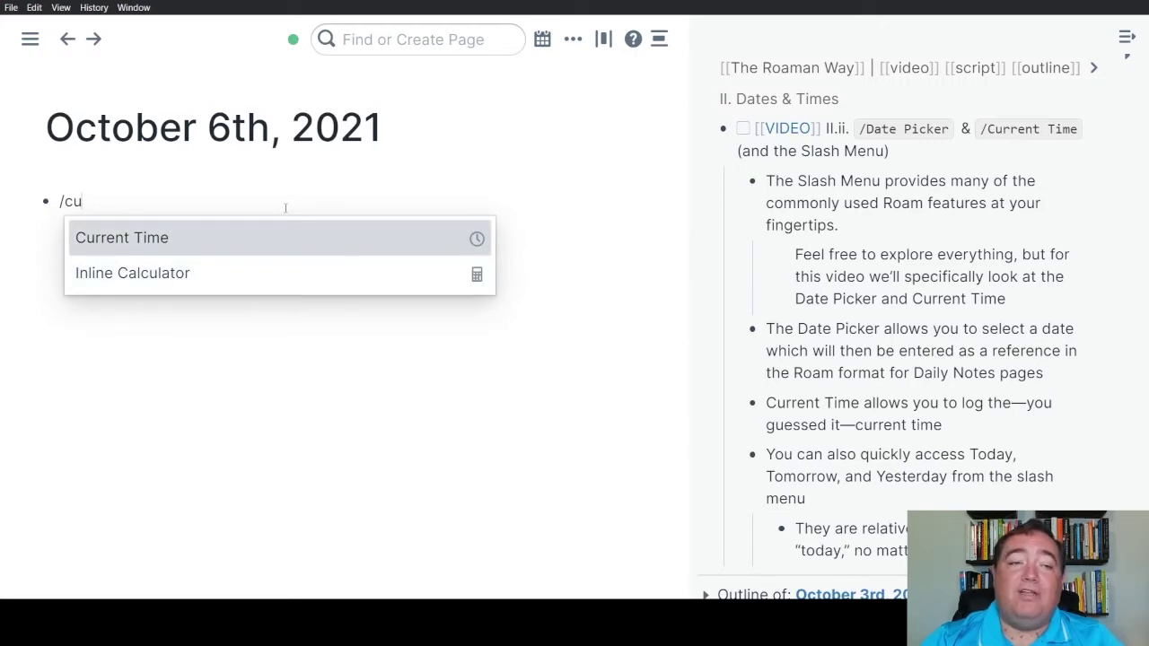
key("Return")
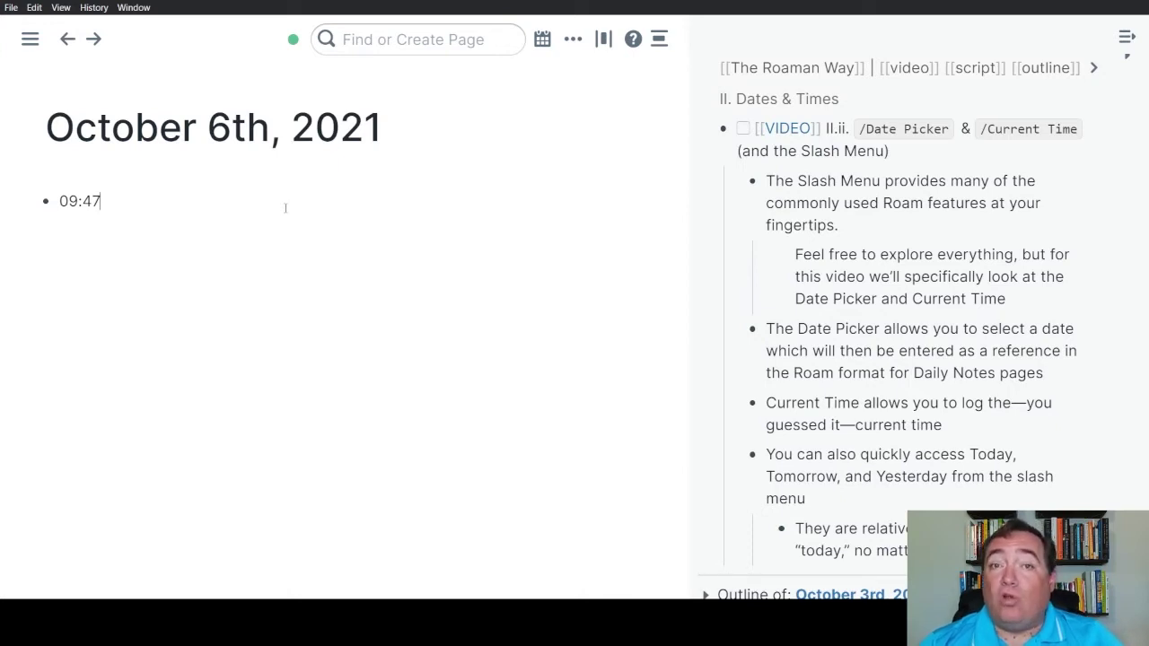
Replace the logged time in the block with an October 6th, 2021 reference using the Today slash command.
key("ctrl+a")
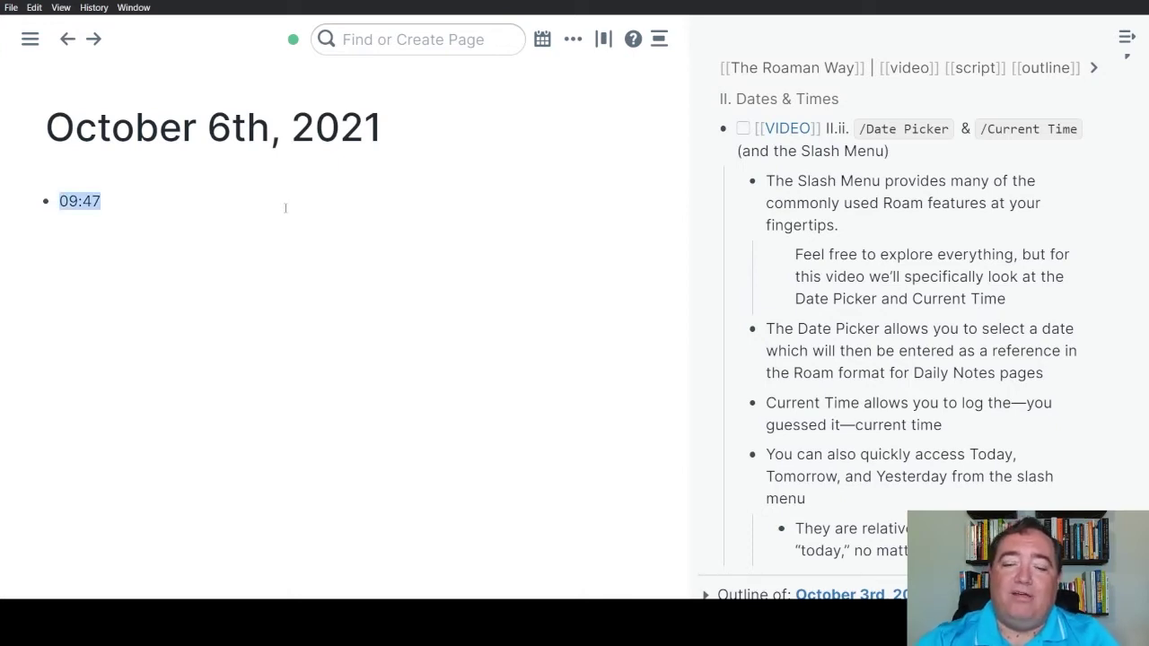
key("BackSpace")
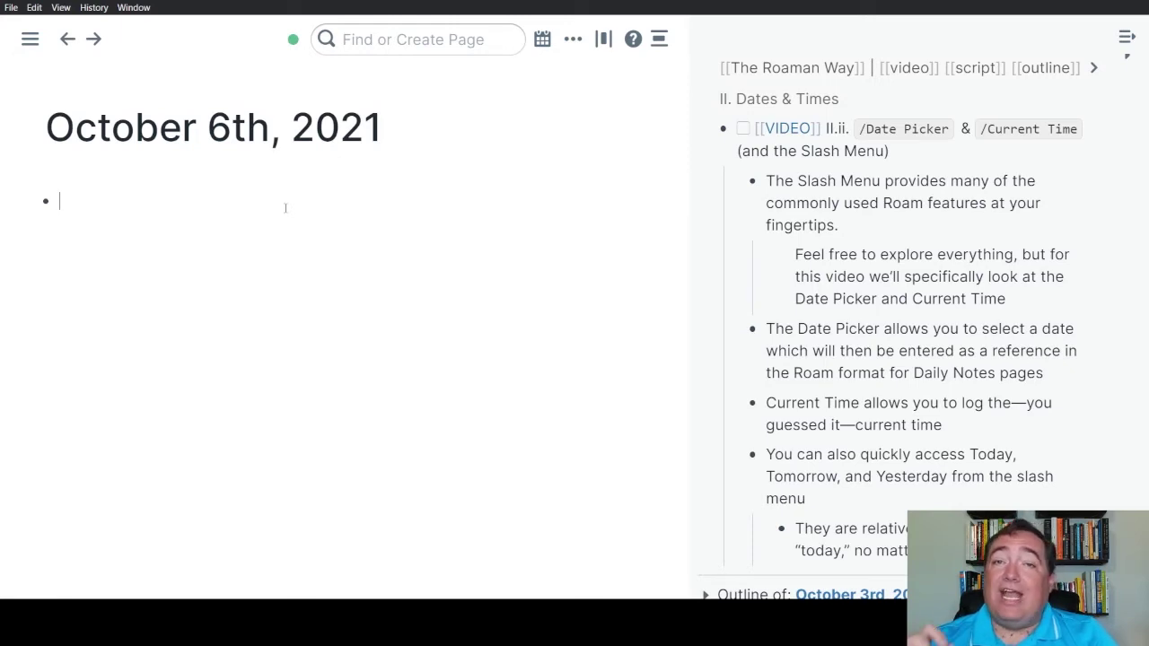
type("/toda")
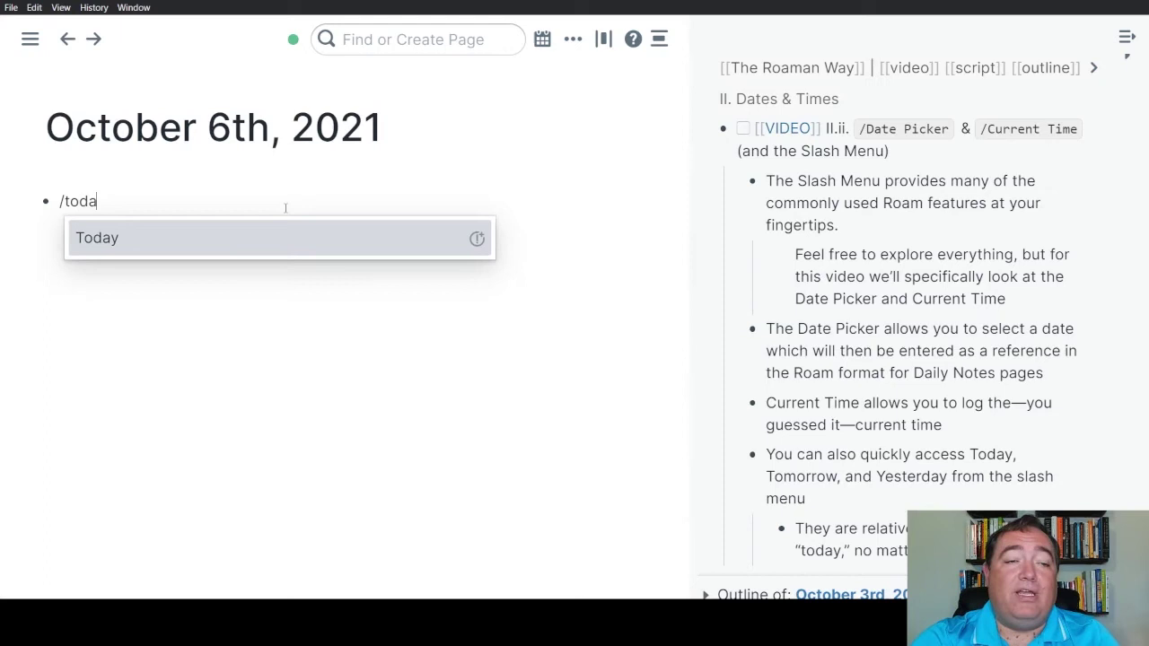
key("Return")
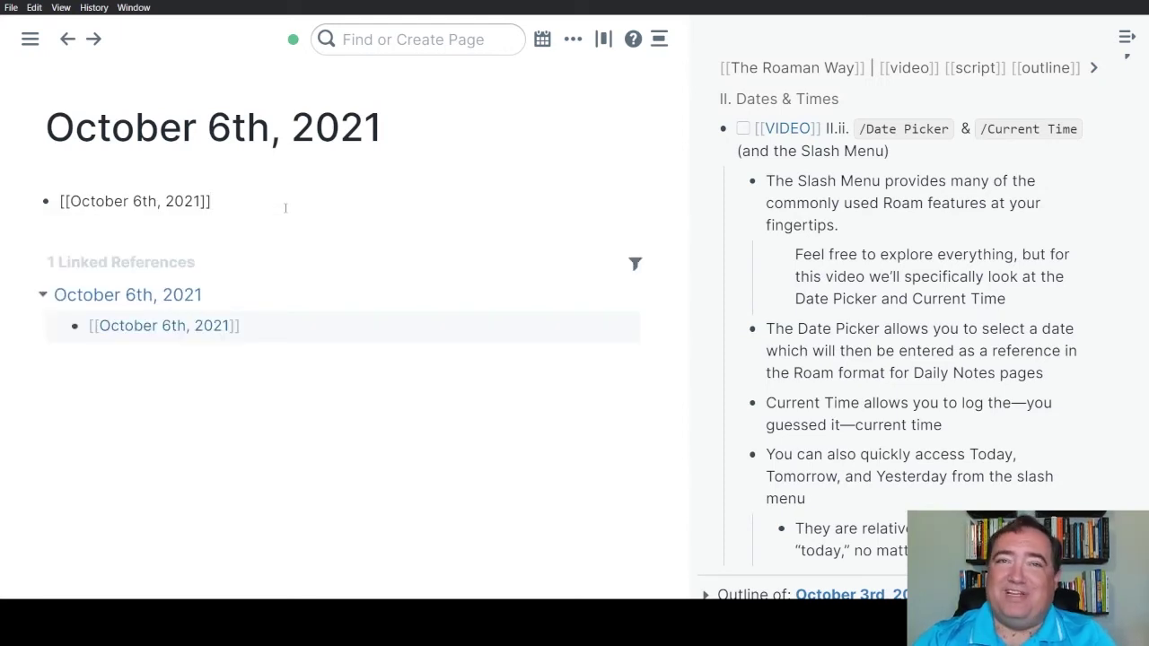
Replace the block's date reference with October 5th, 2021 using the Yesterday slash command.
key("ctrl+a")
key("BackSpace")
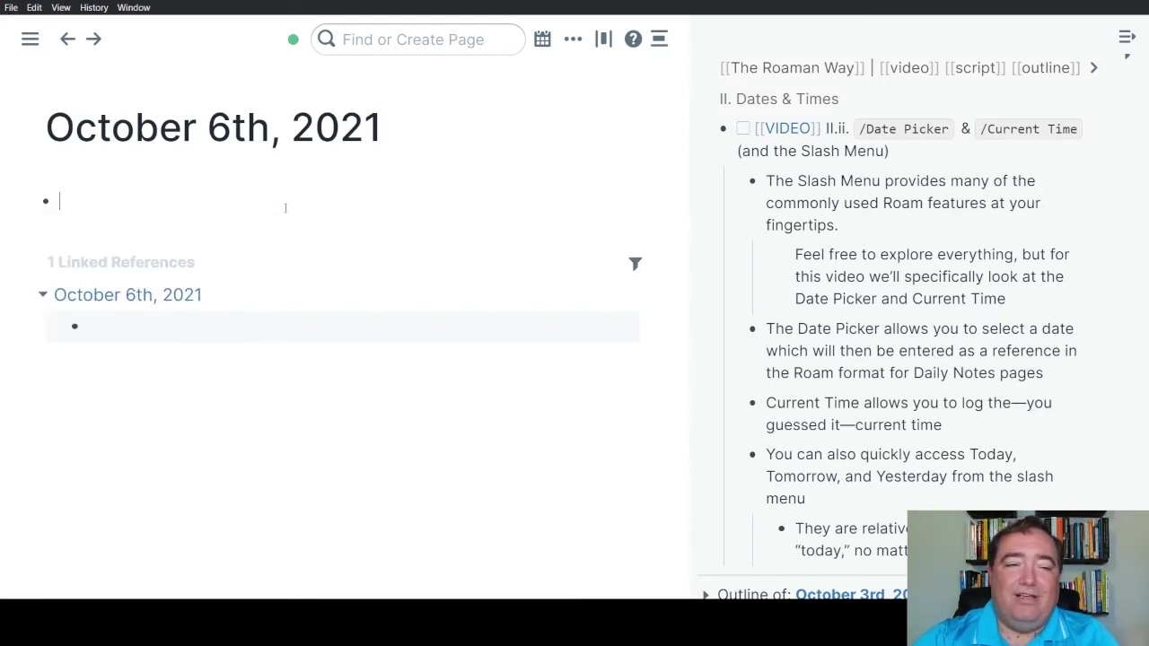
type("/ye")
key("Return")
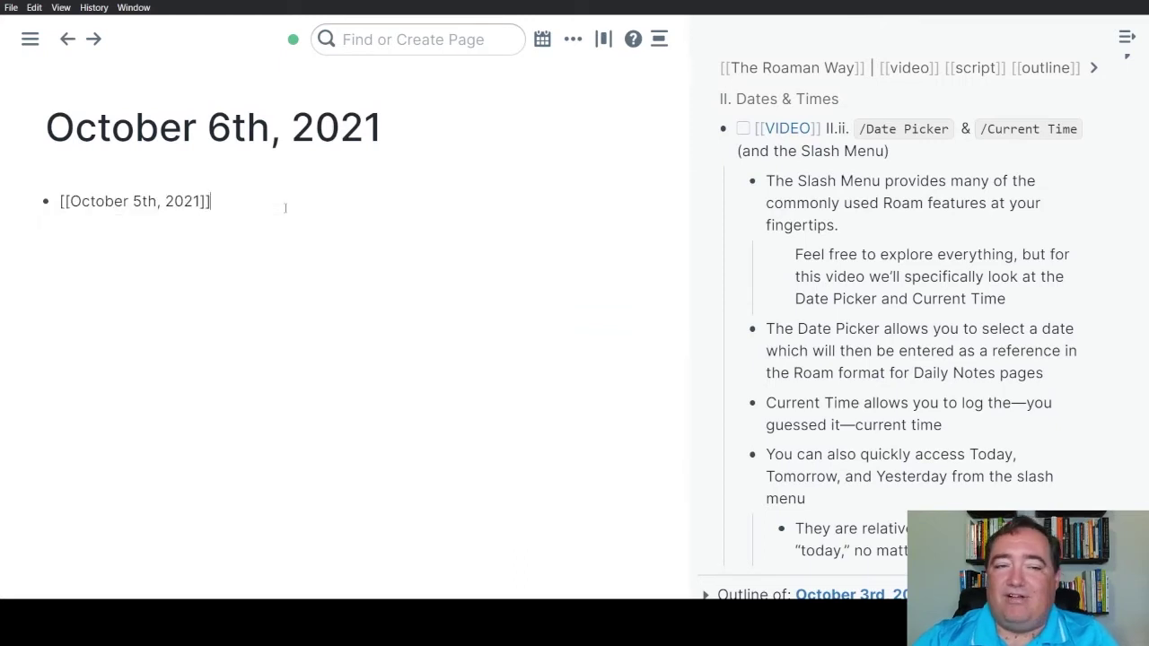
Replace the block's date reference with October 7th, 2021 using the Tomorrow slash command.
key("ctrl+a")
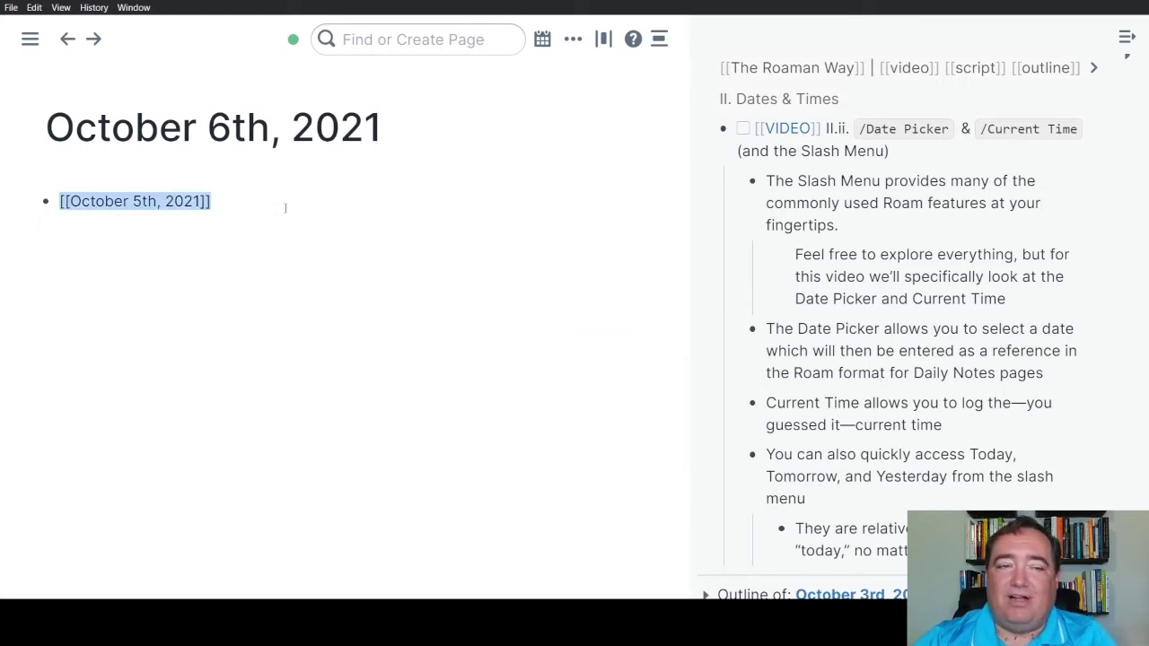
key("BackSpace")
type("/tom")
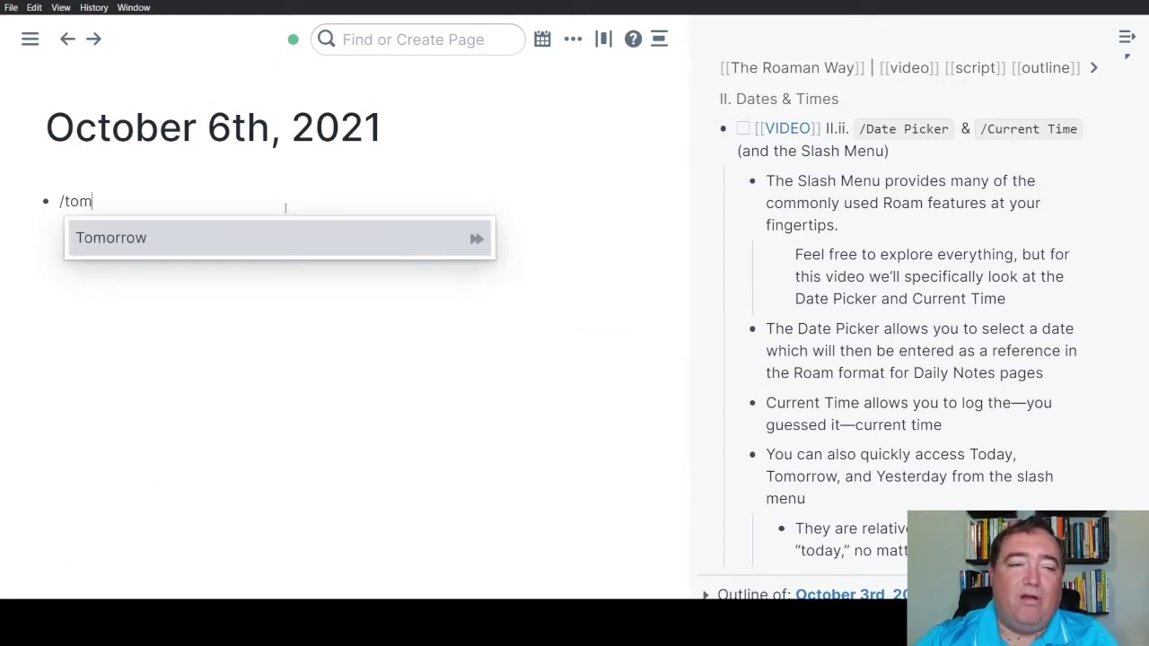
key("Return")
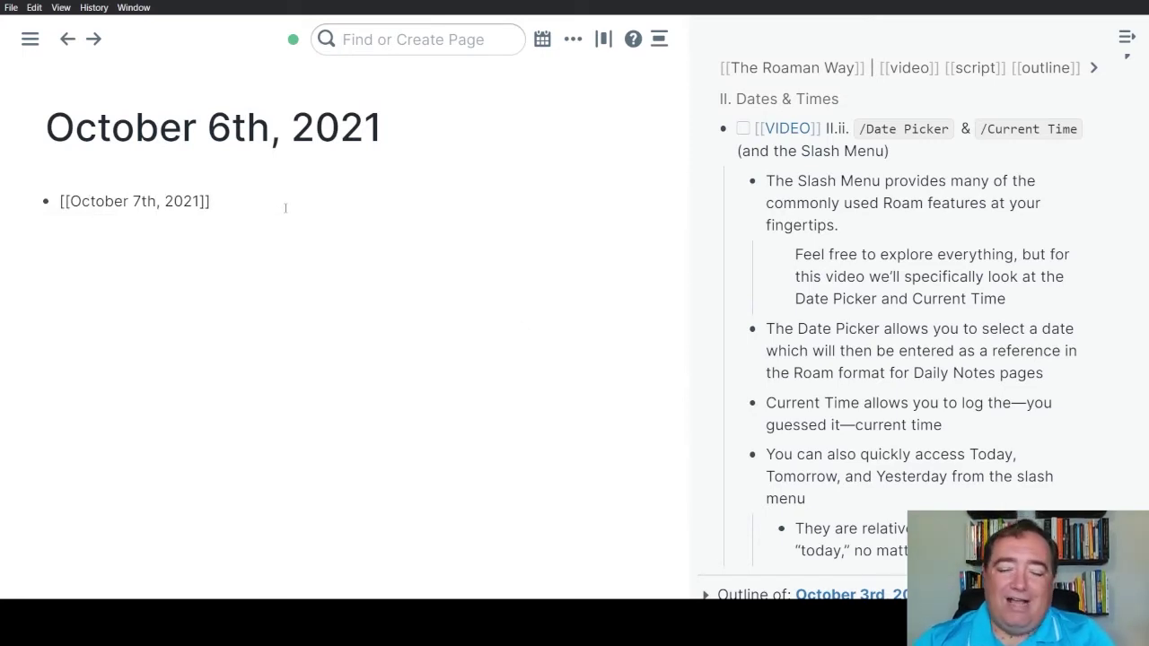
Delete the October 7th, 2021 reference from the block in the October 6th note.
key("ctrl+a")
key("BackSpace")
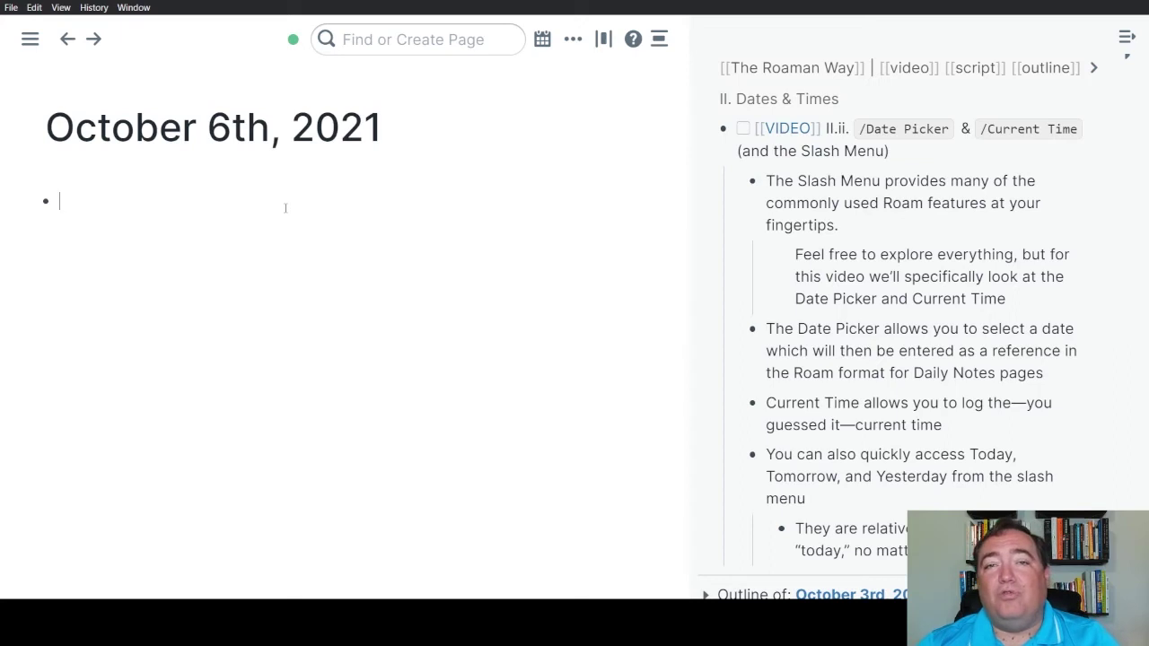
key("Escape")
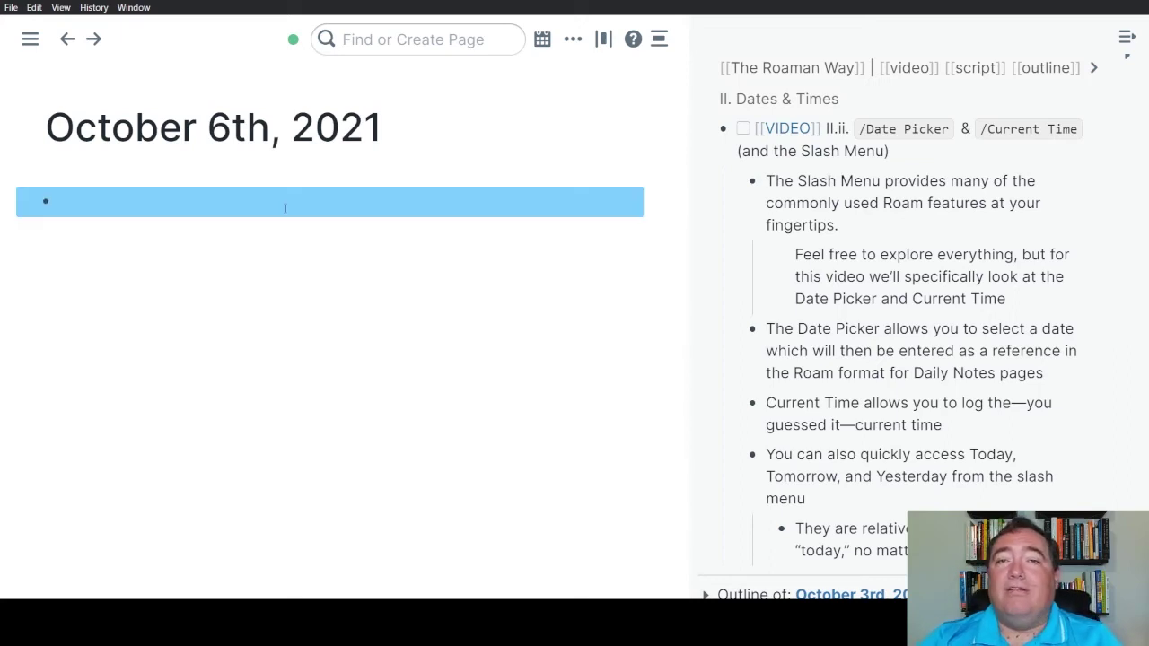
left_click(286, 209)
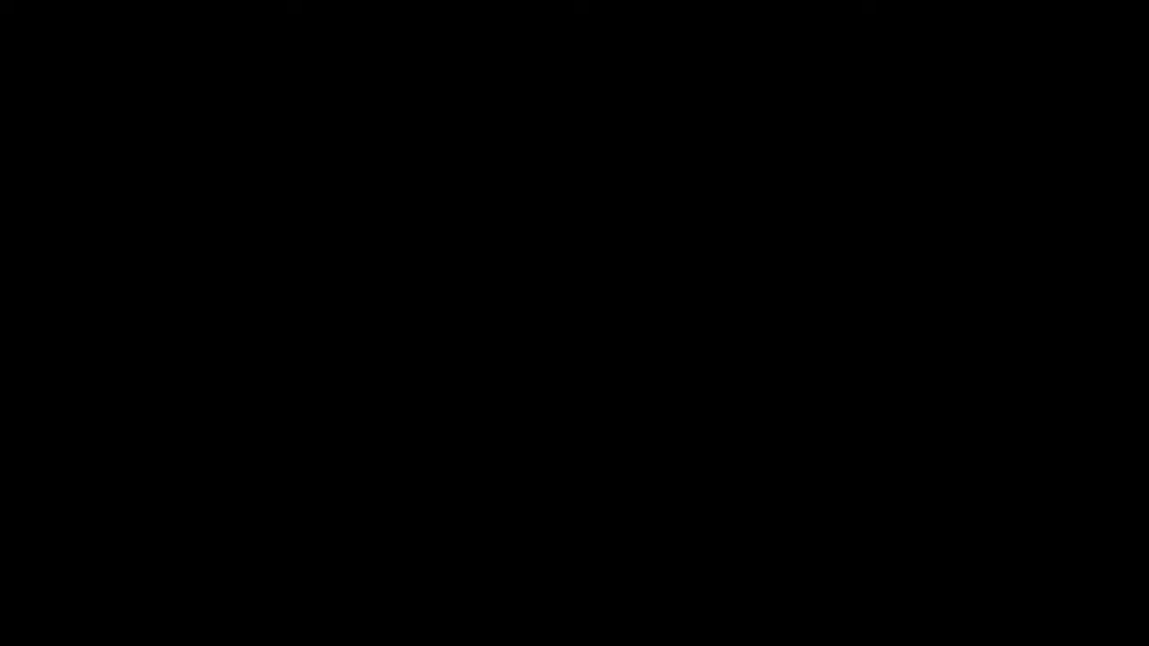